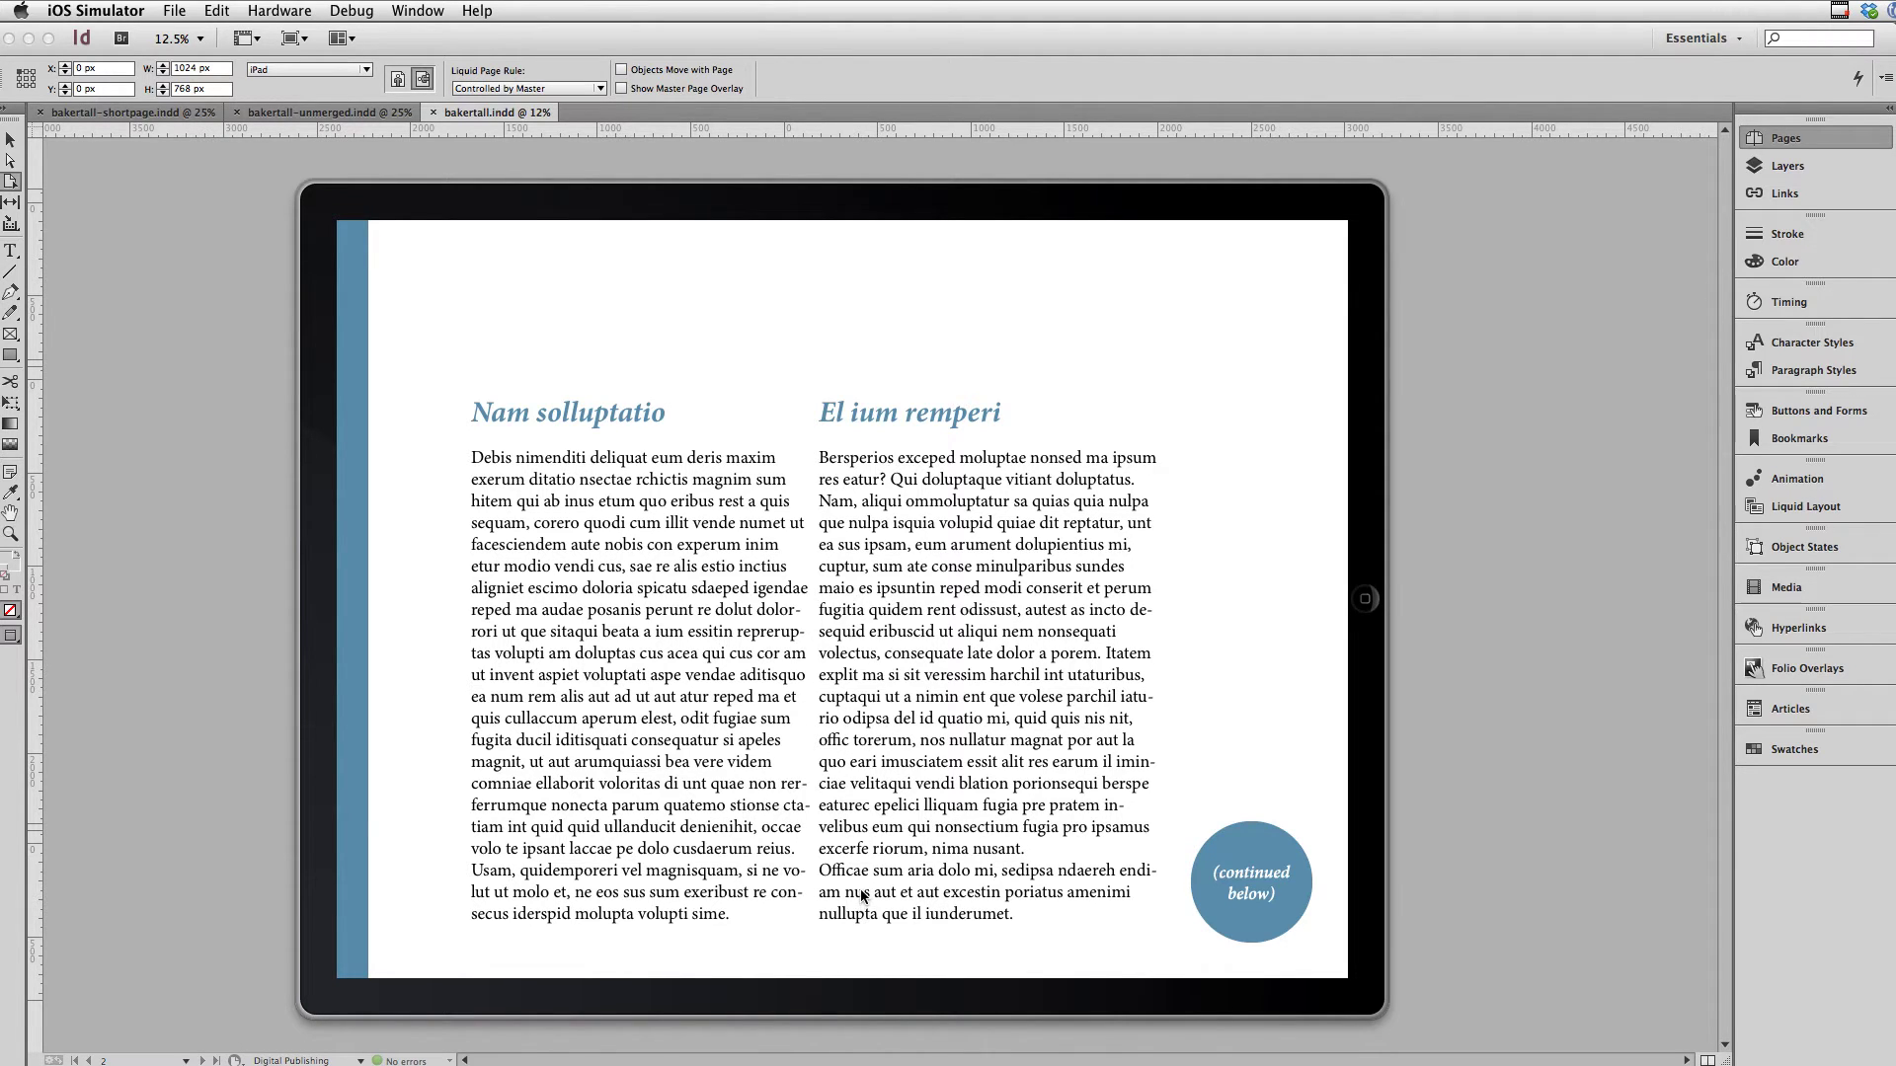
- Browse the chapter sections and End page in the iPad preview, then quit the Simulator to return to InDesign
{"action": "left_click_drag", "start_coordinate": [877, 934], "coordinate": [902, 537]}
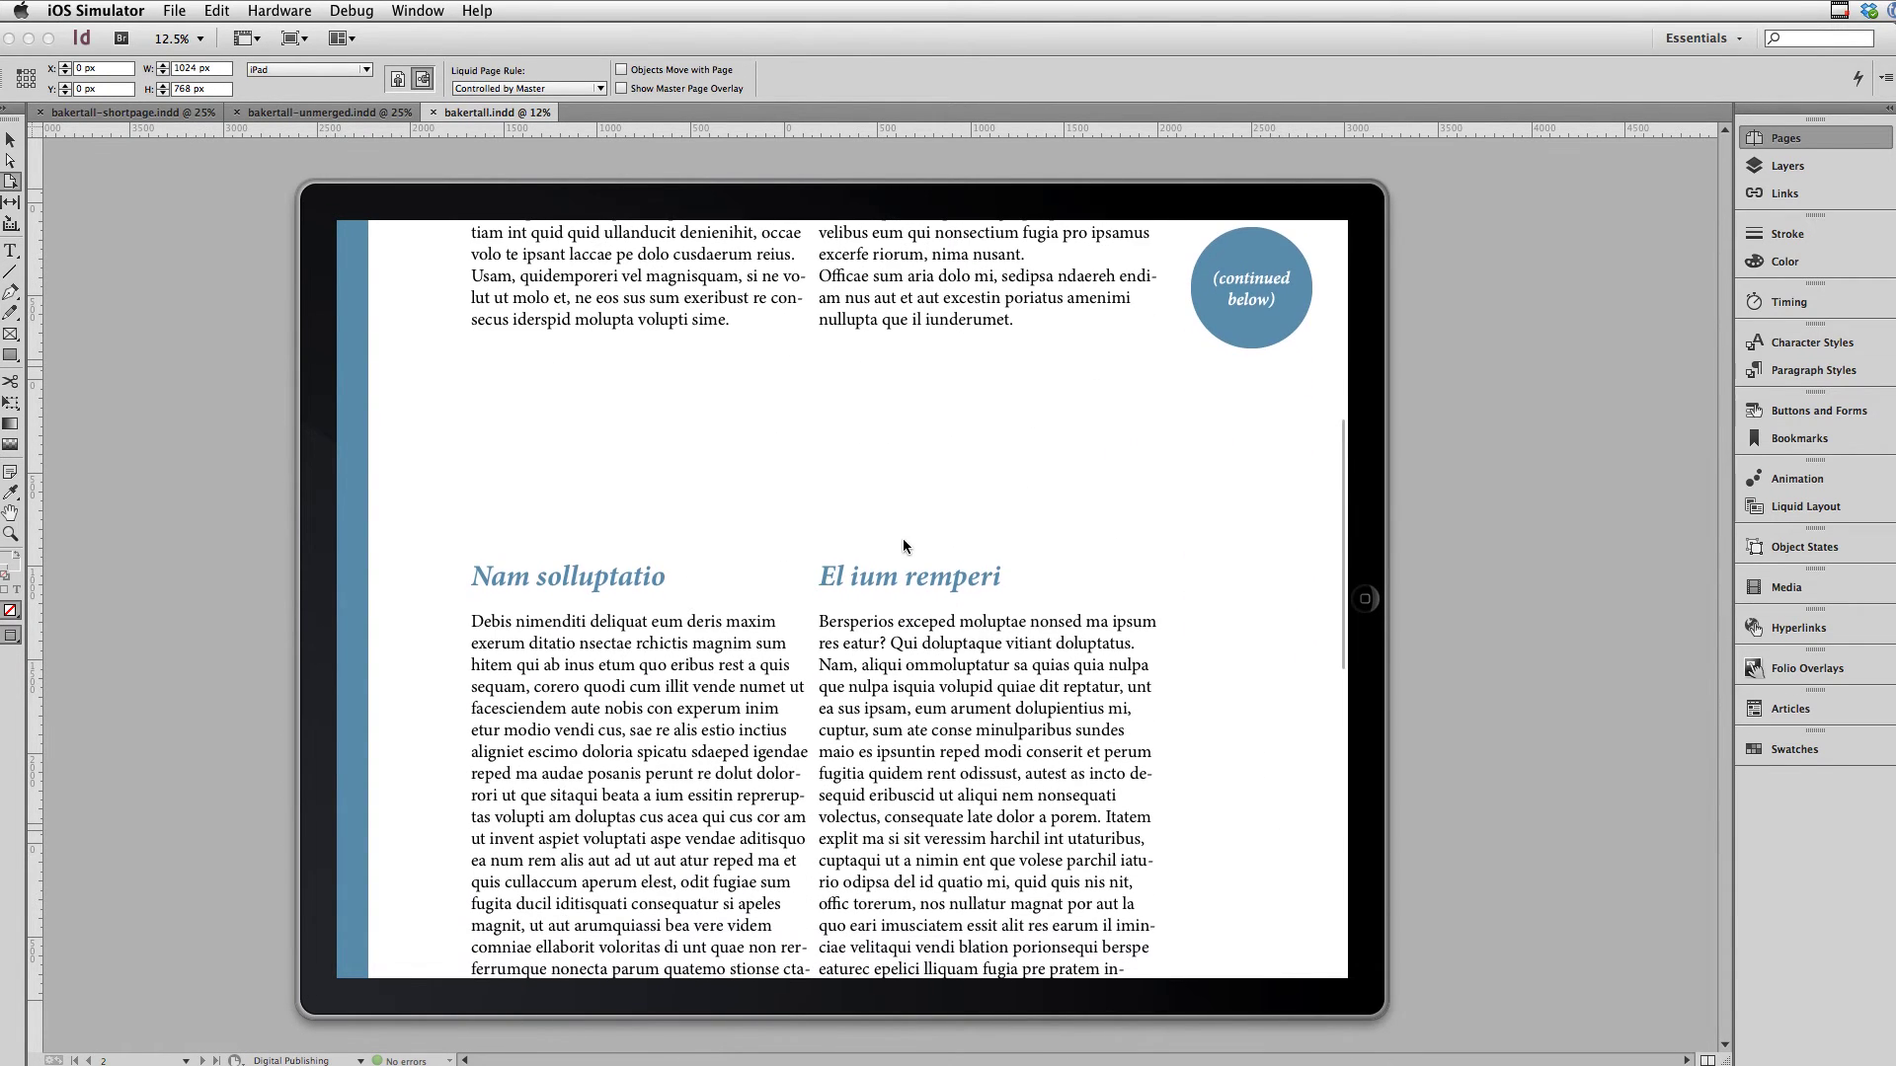
{"action": "left_click_drag", "start_coordinate": [905, 731], "coordinate": [904, 664]}
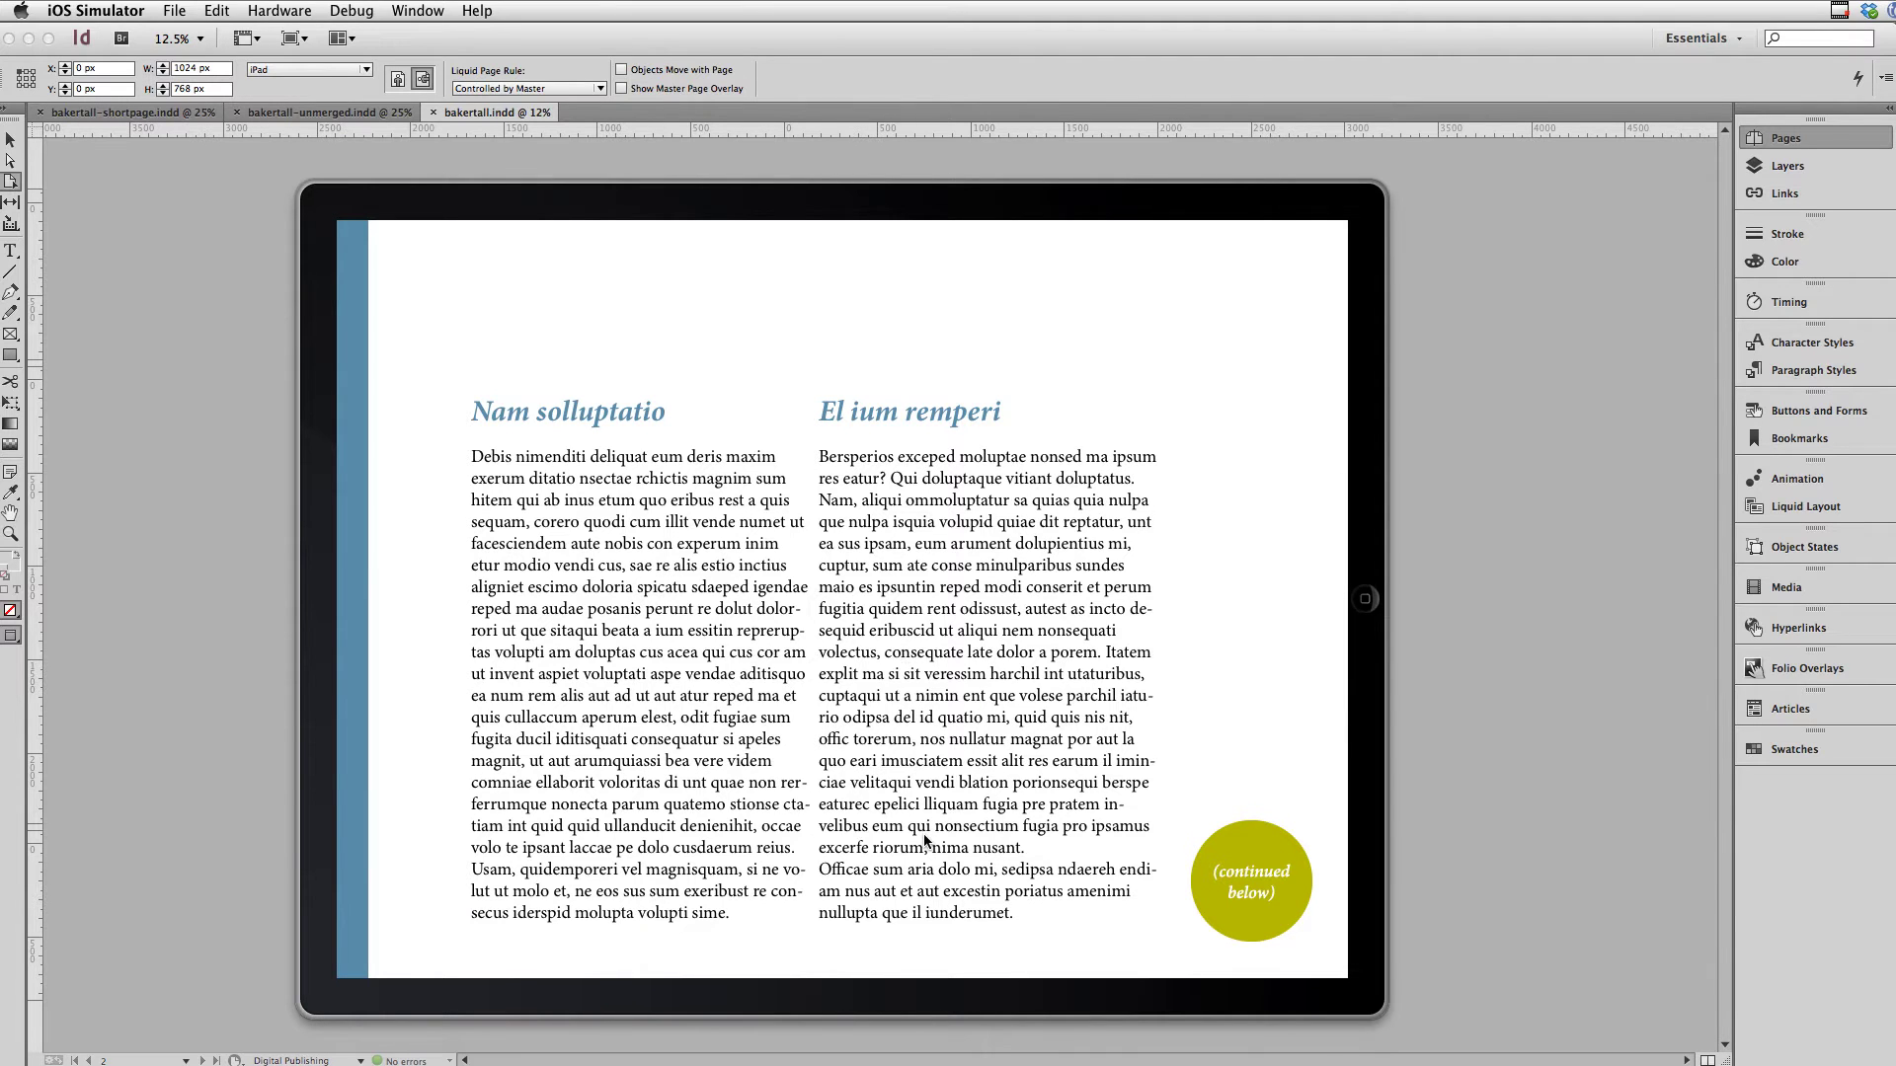
{"action": "left_click_drag", "start_coordinate": [922, 833], "coordinate": [976, 683]}
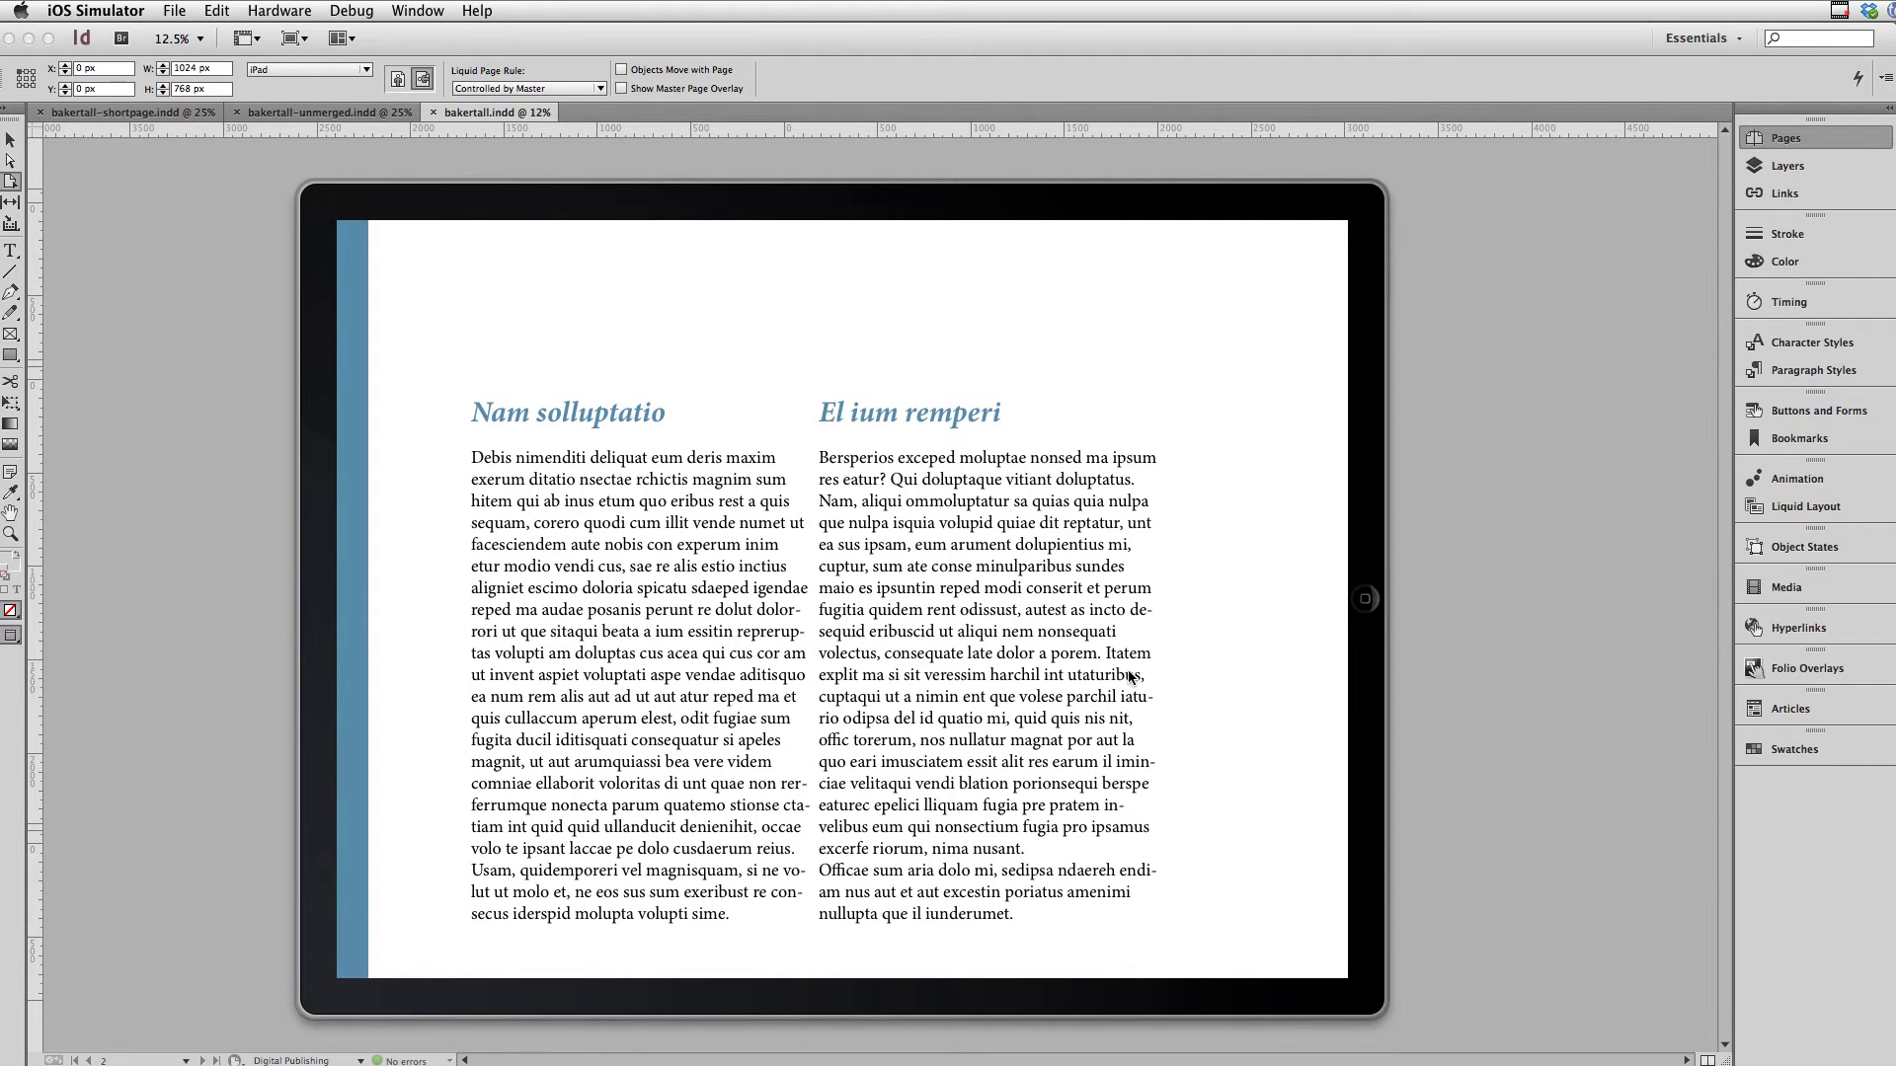
{"action": "left_click_drag", "start_coordinate": [1130, 677], "coordinate": [766, 664]}
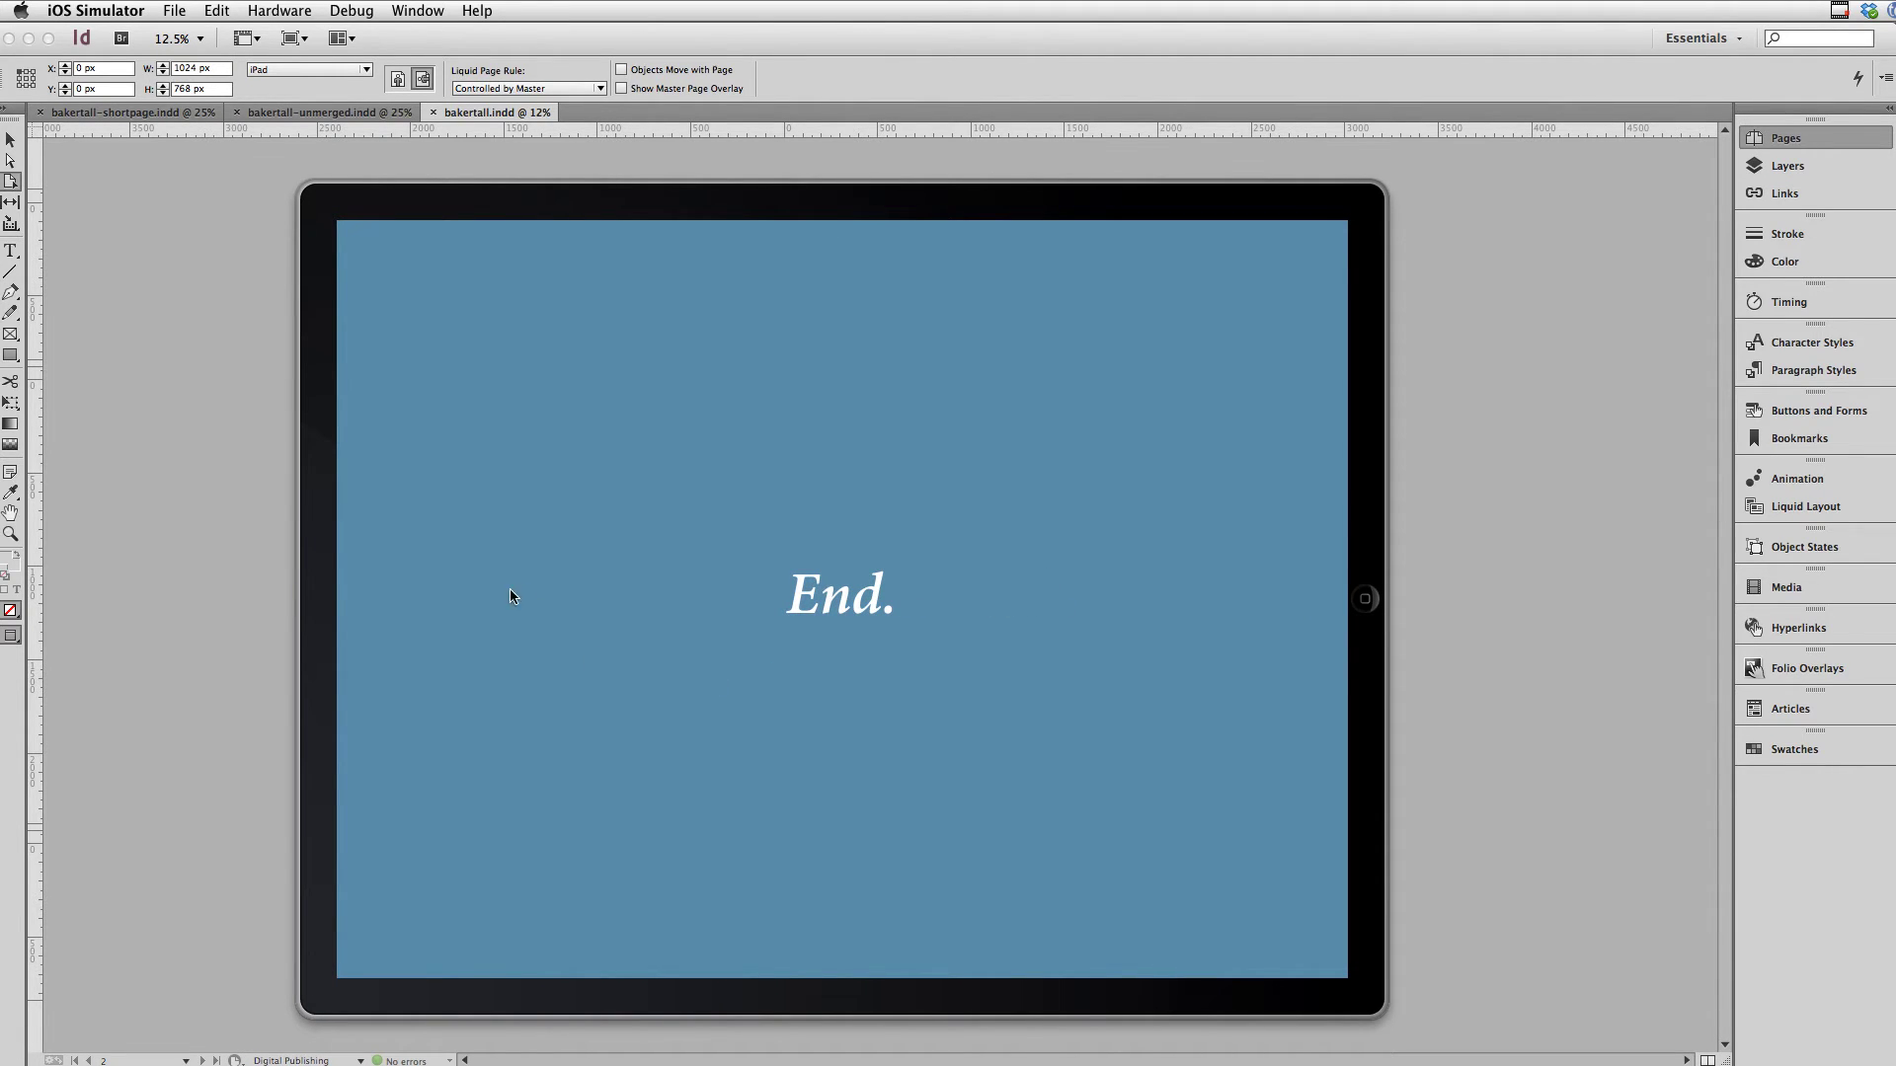
{"action": "left_click_drag", "start_coordinate": [509, 592], "coordinate": [998, 609]}
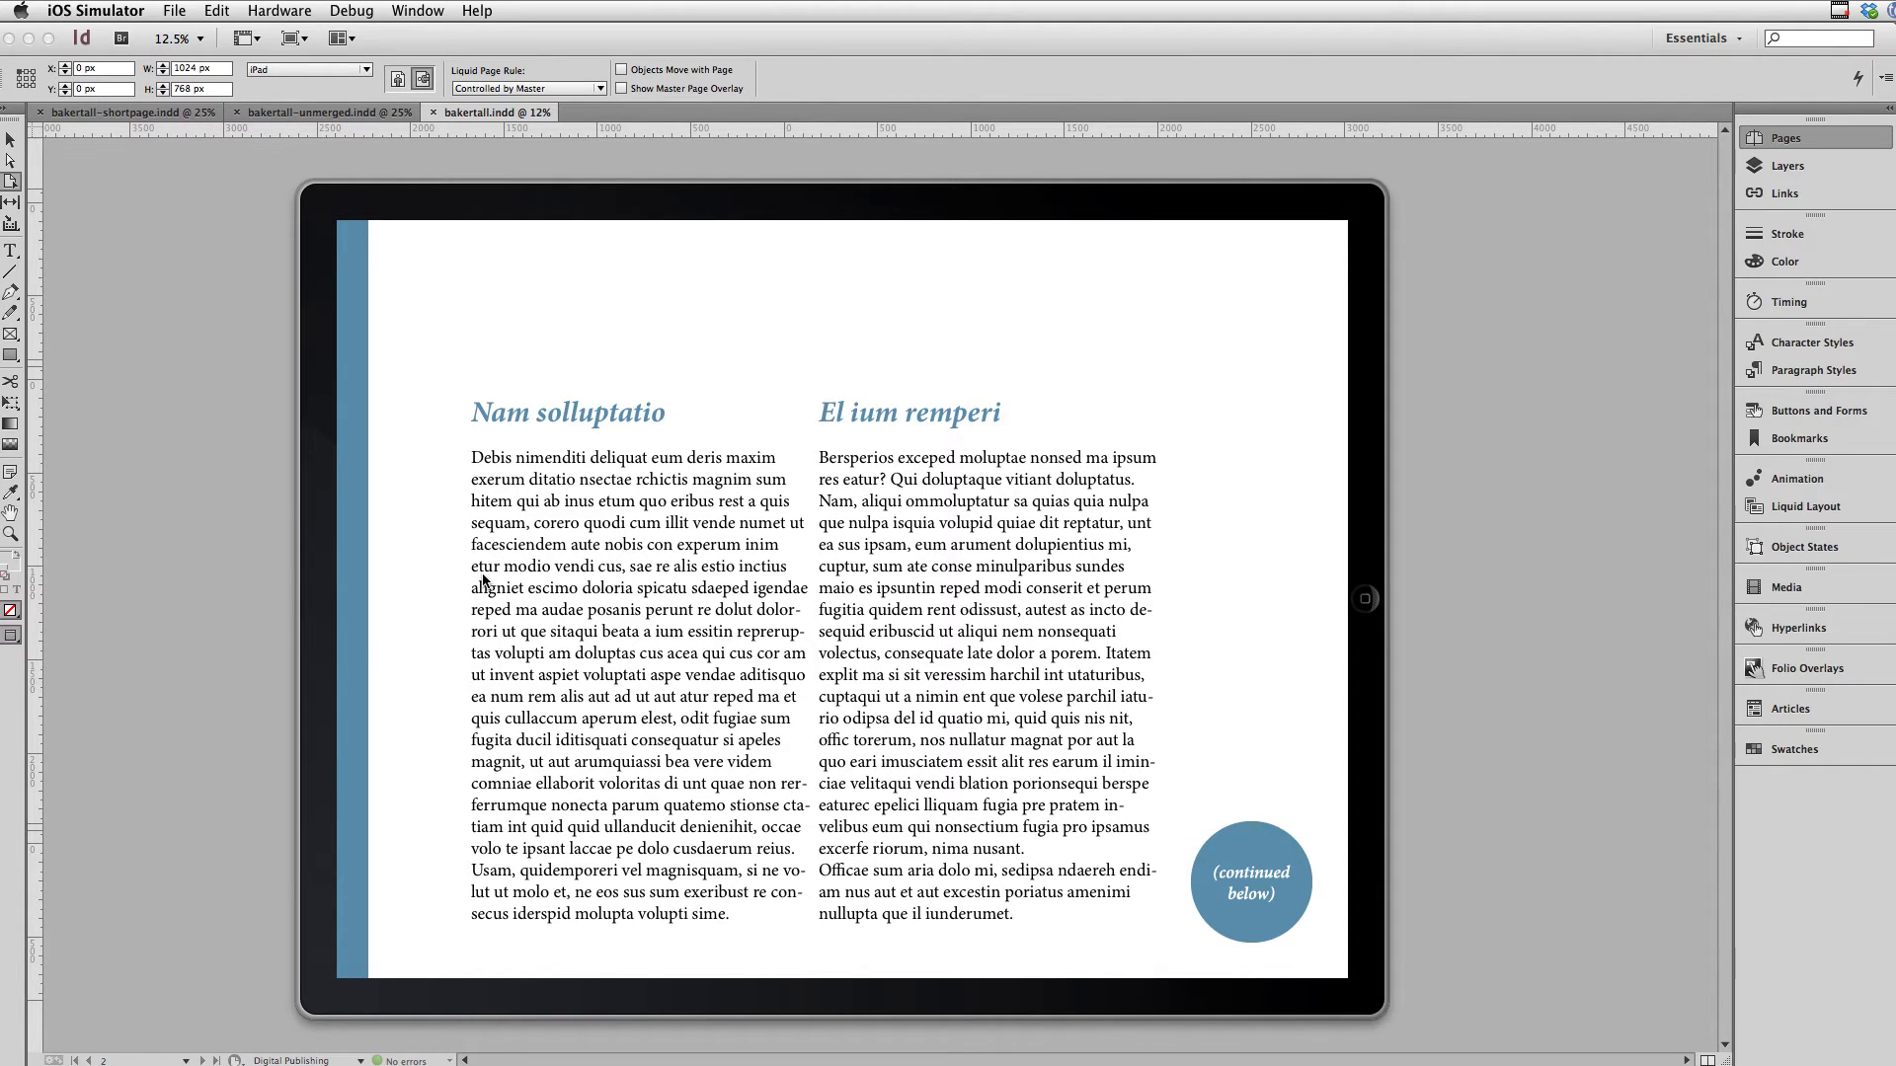
{"action": "key", "text": "super+q"}
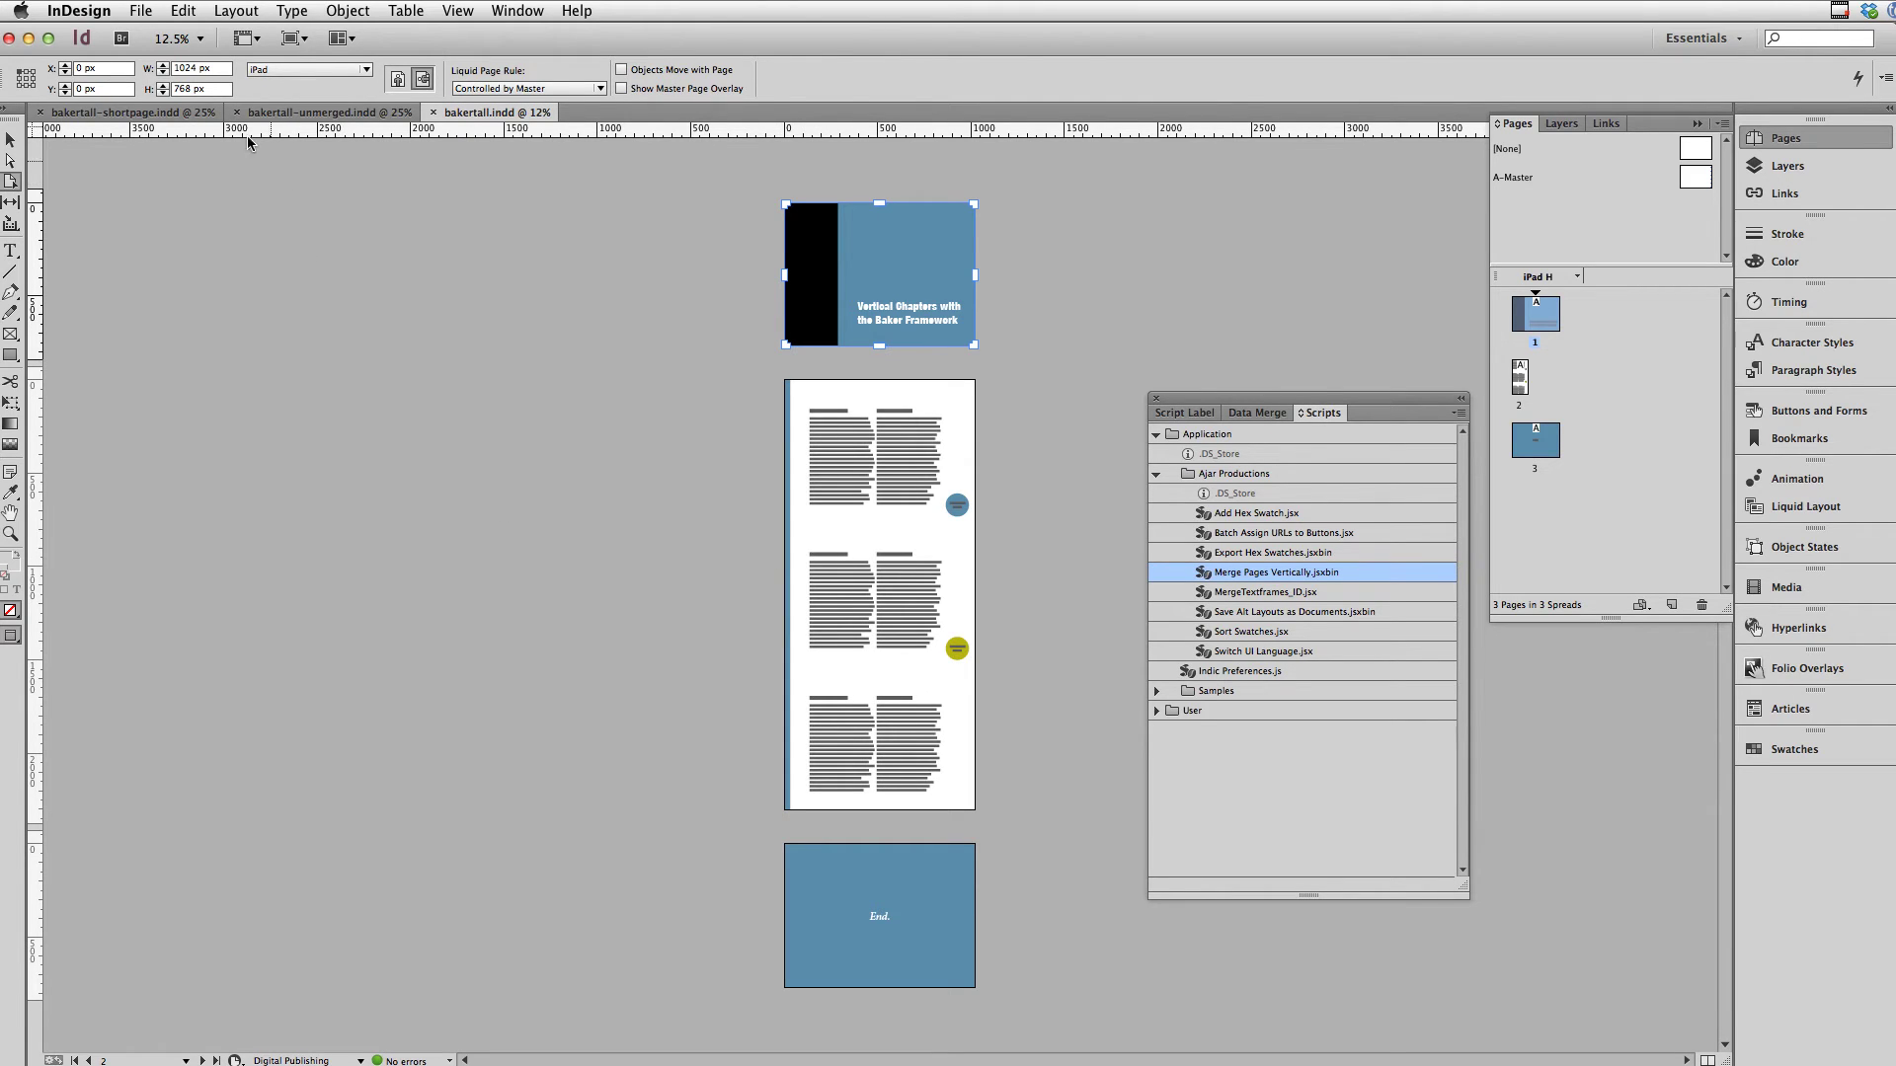
{"action": "left_click", "coordinate": [144, 10]}
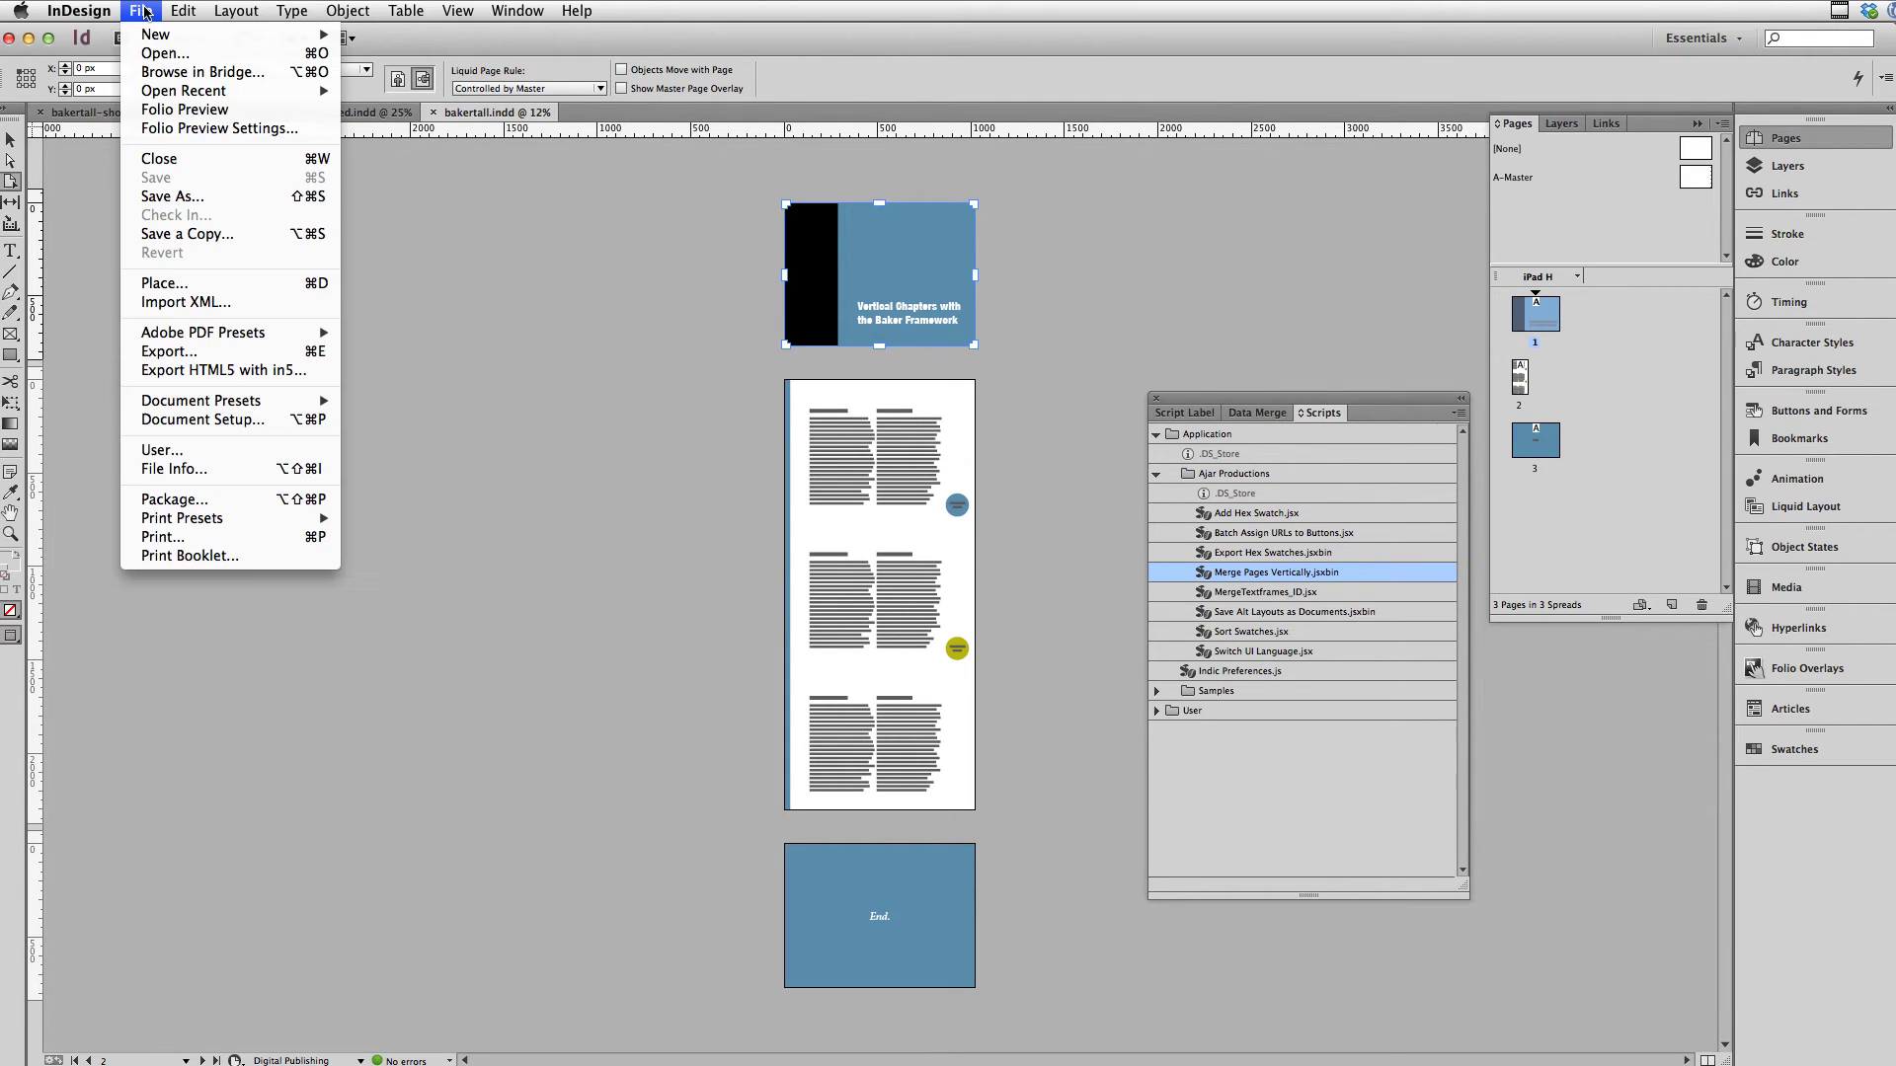
{"action": "left_click", "coordinate": [233, 376]}
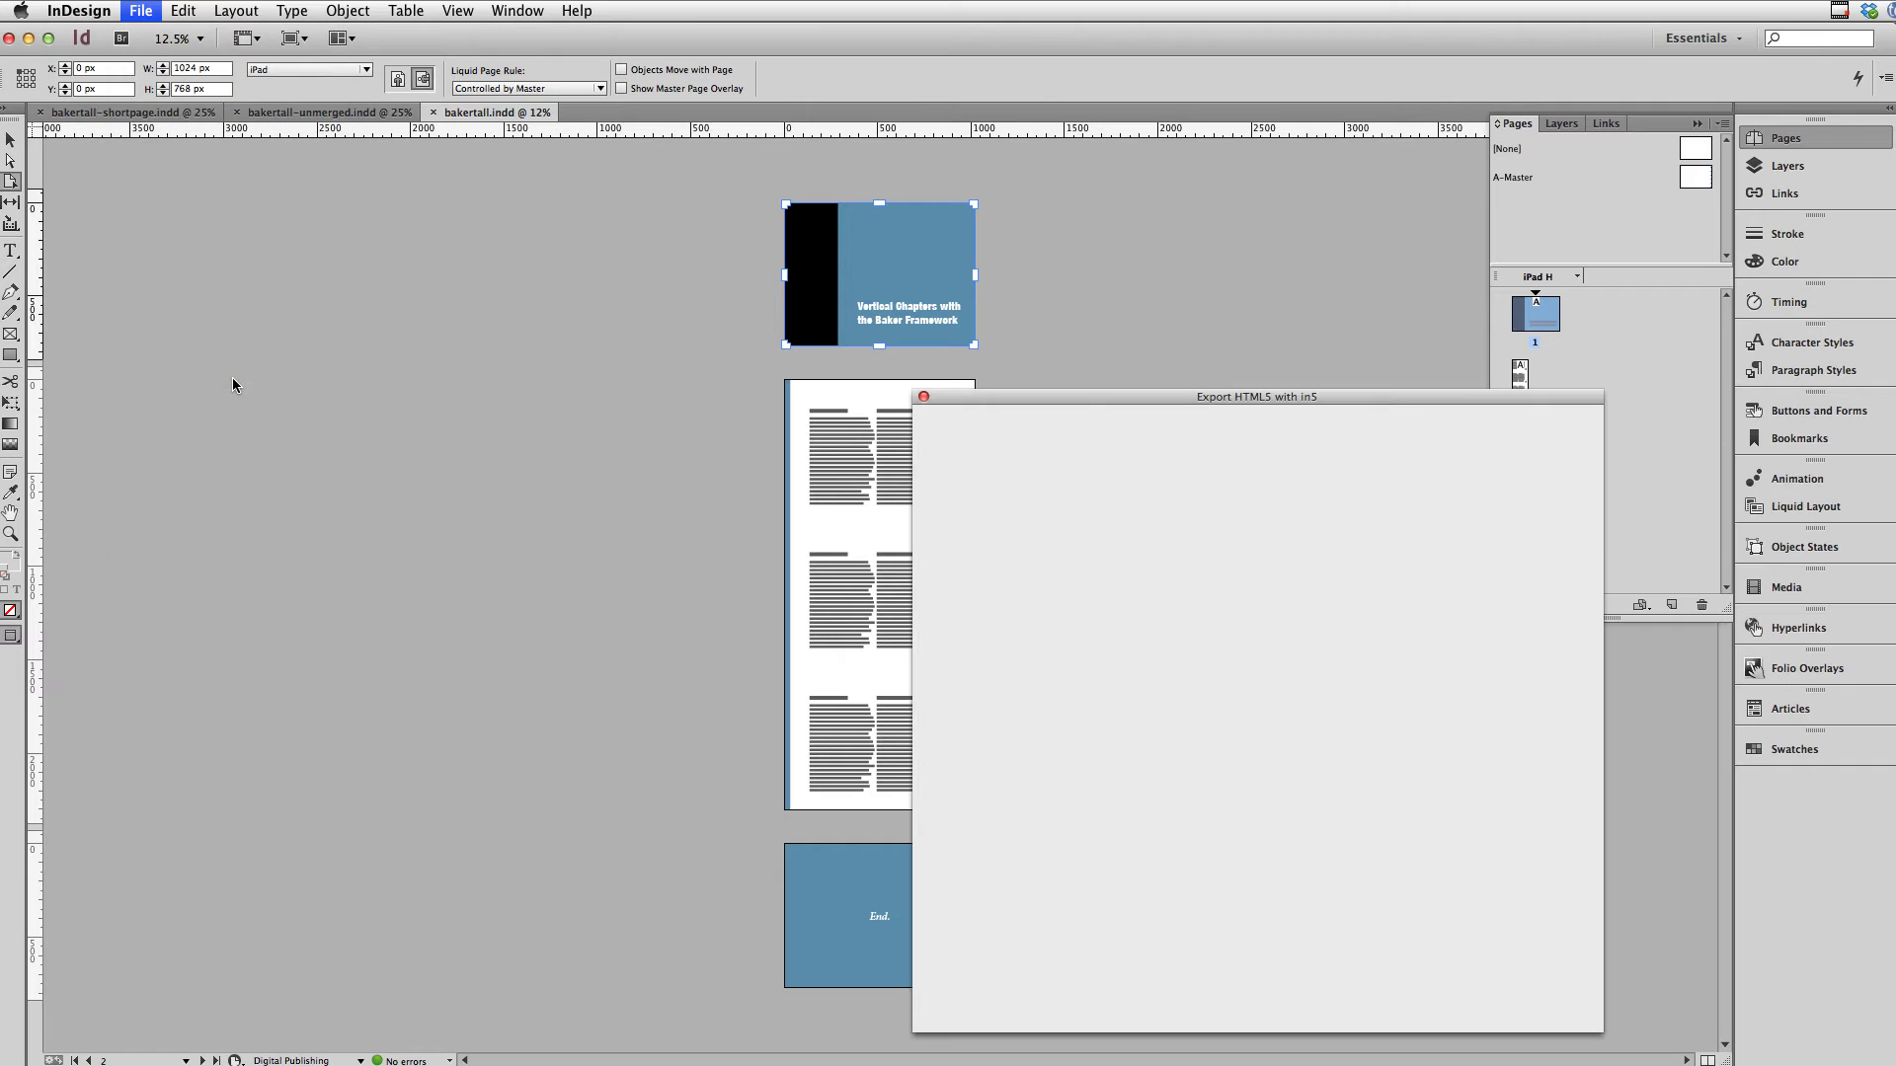
{"action": "left_click_drag", "start_coordinate": [1044, 404], "coordinate": [733, 183]}
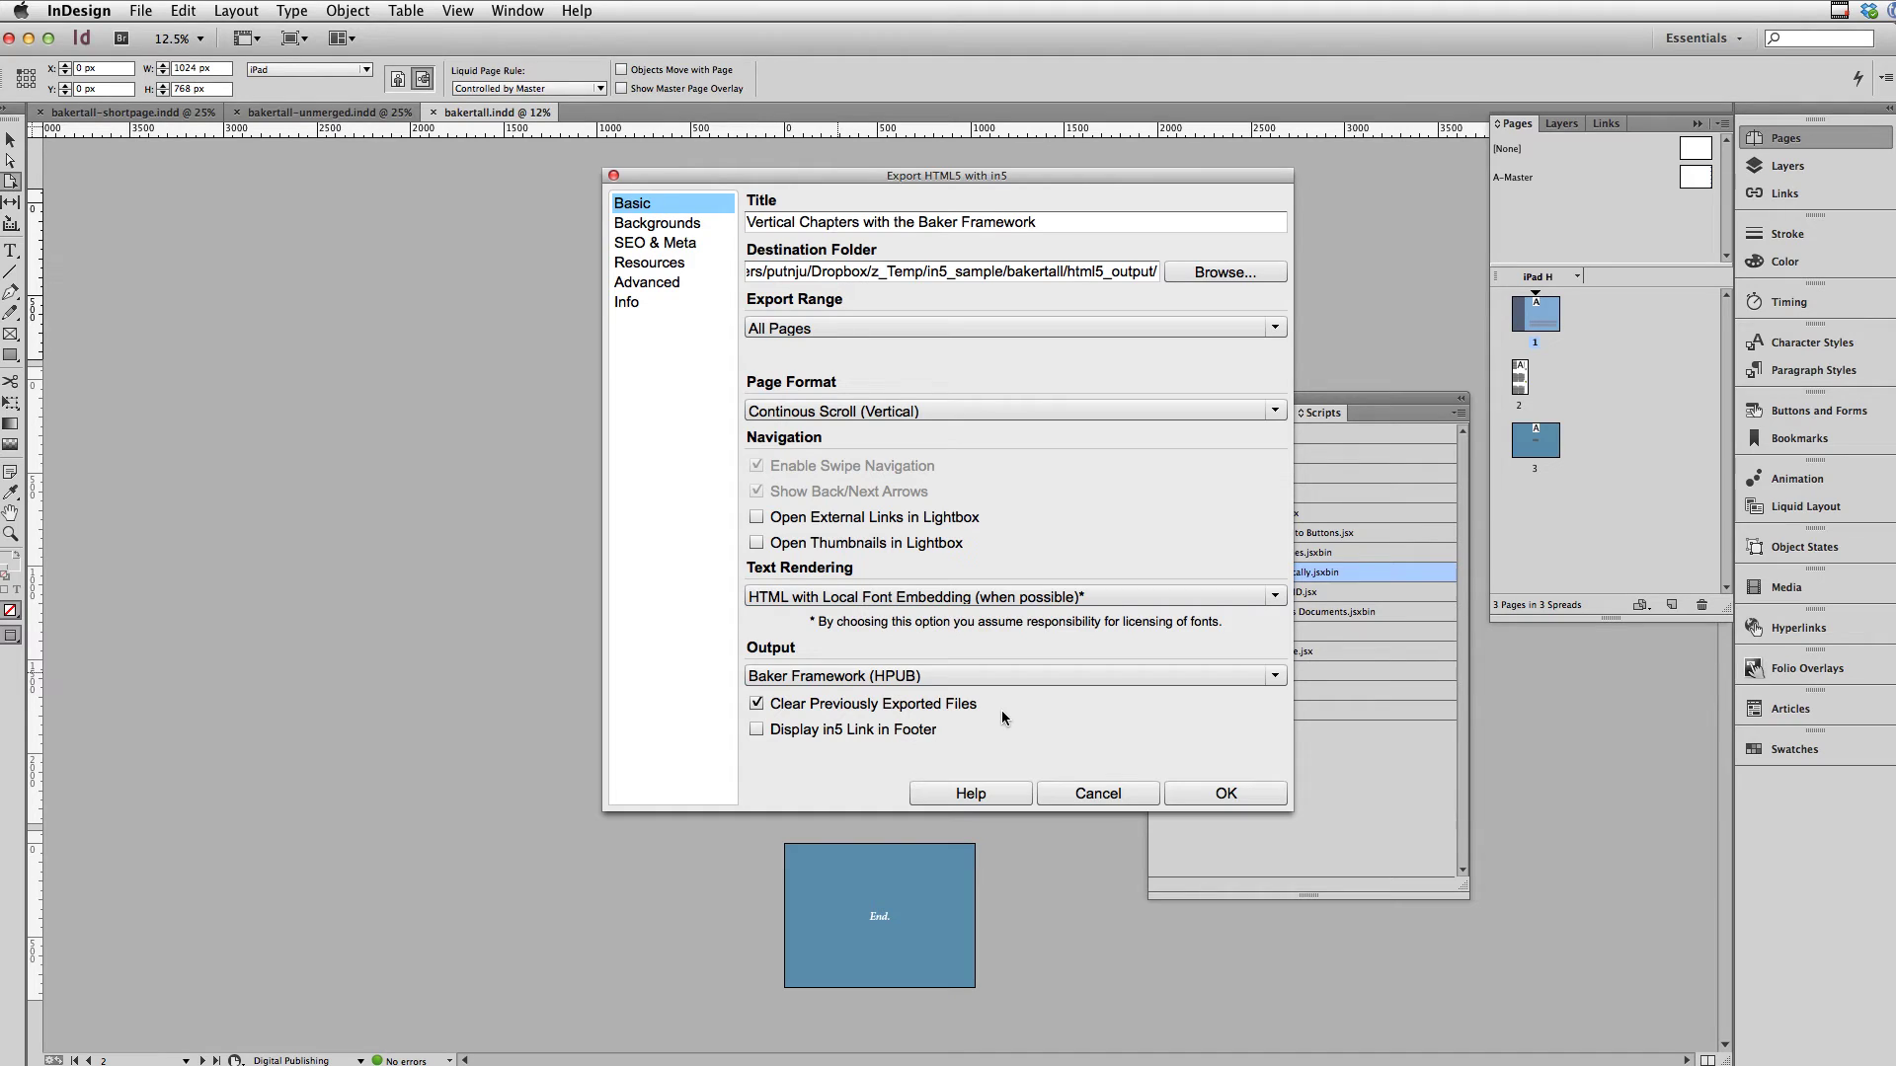
{"action": "left_click", "coordinate": [1080, 795]}
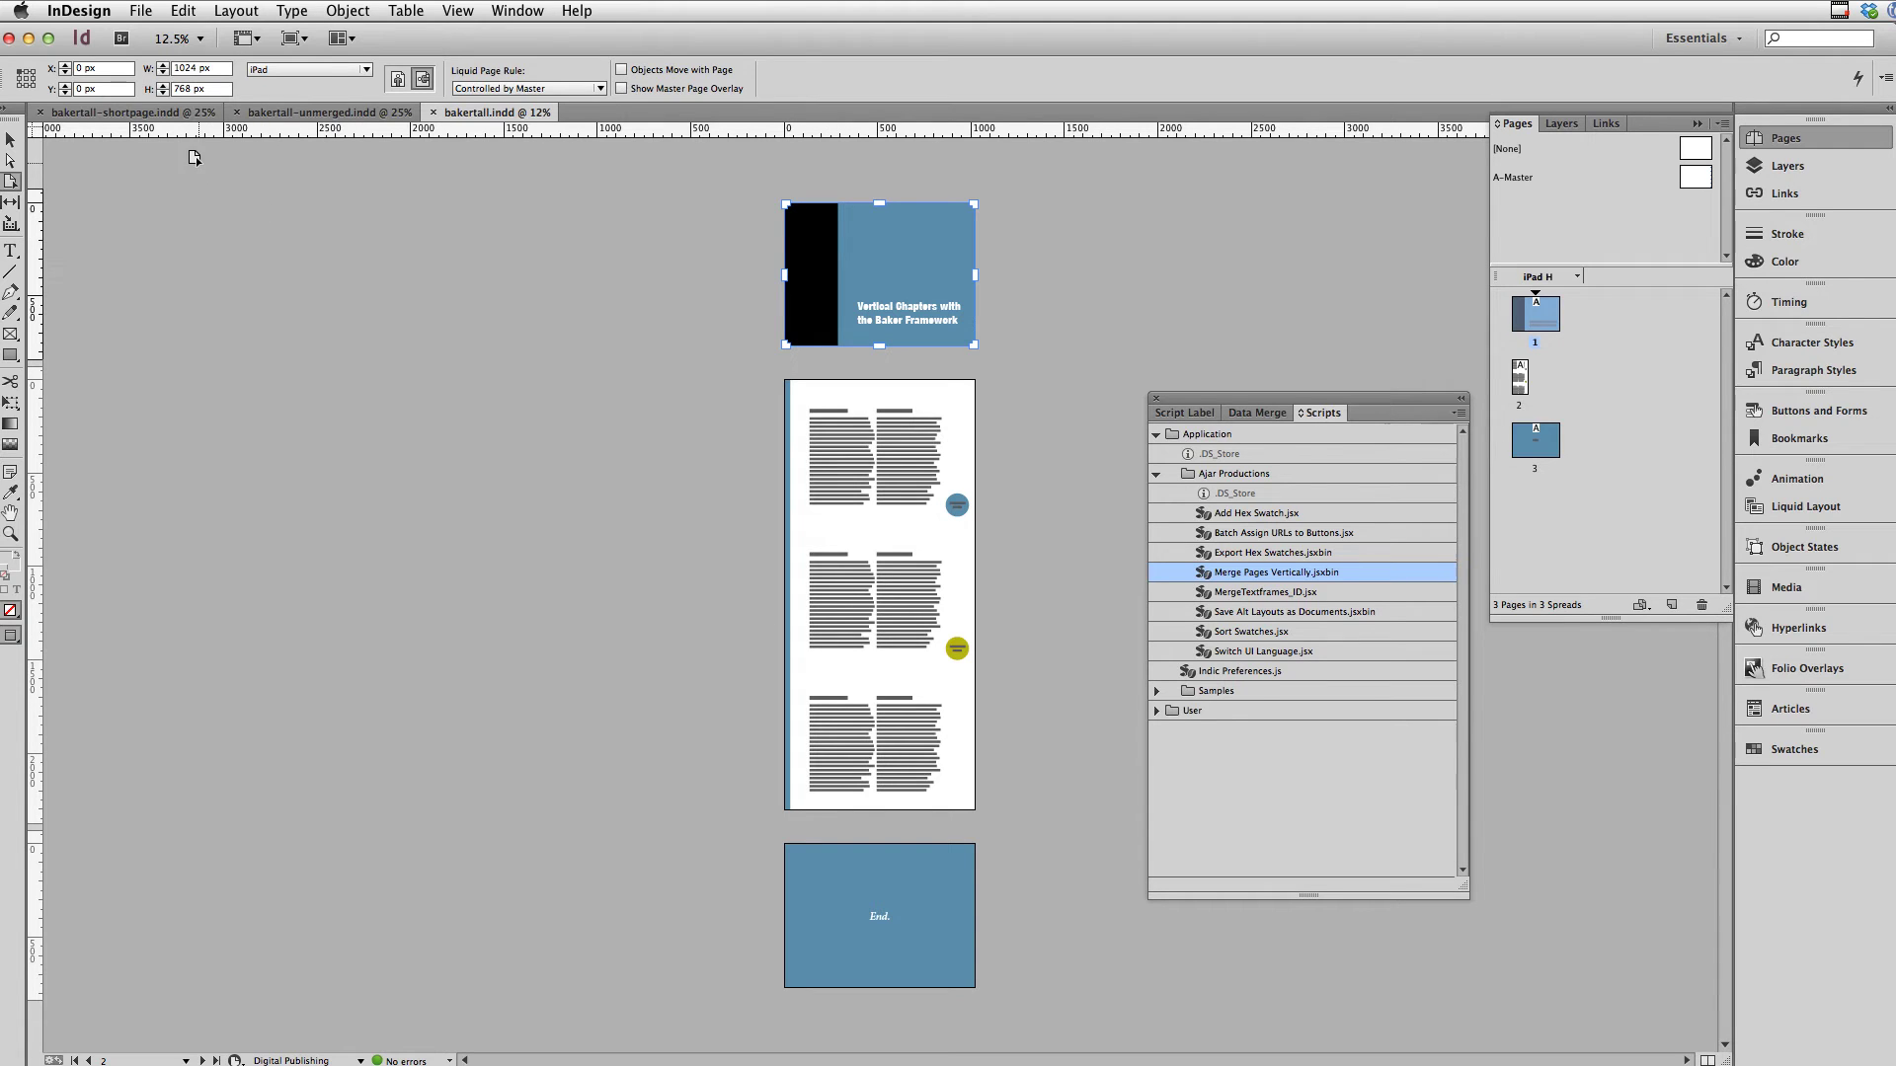
{"action": "left_click", "coordinate": [174, 114]}
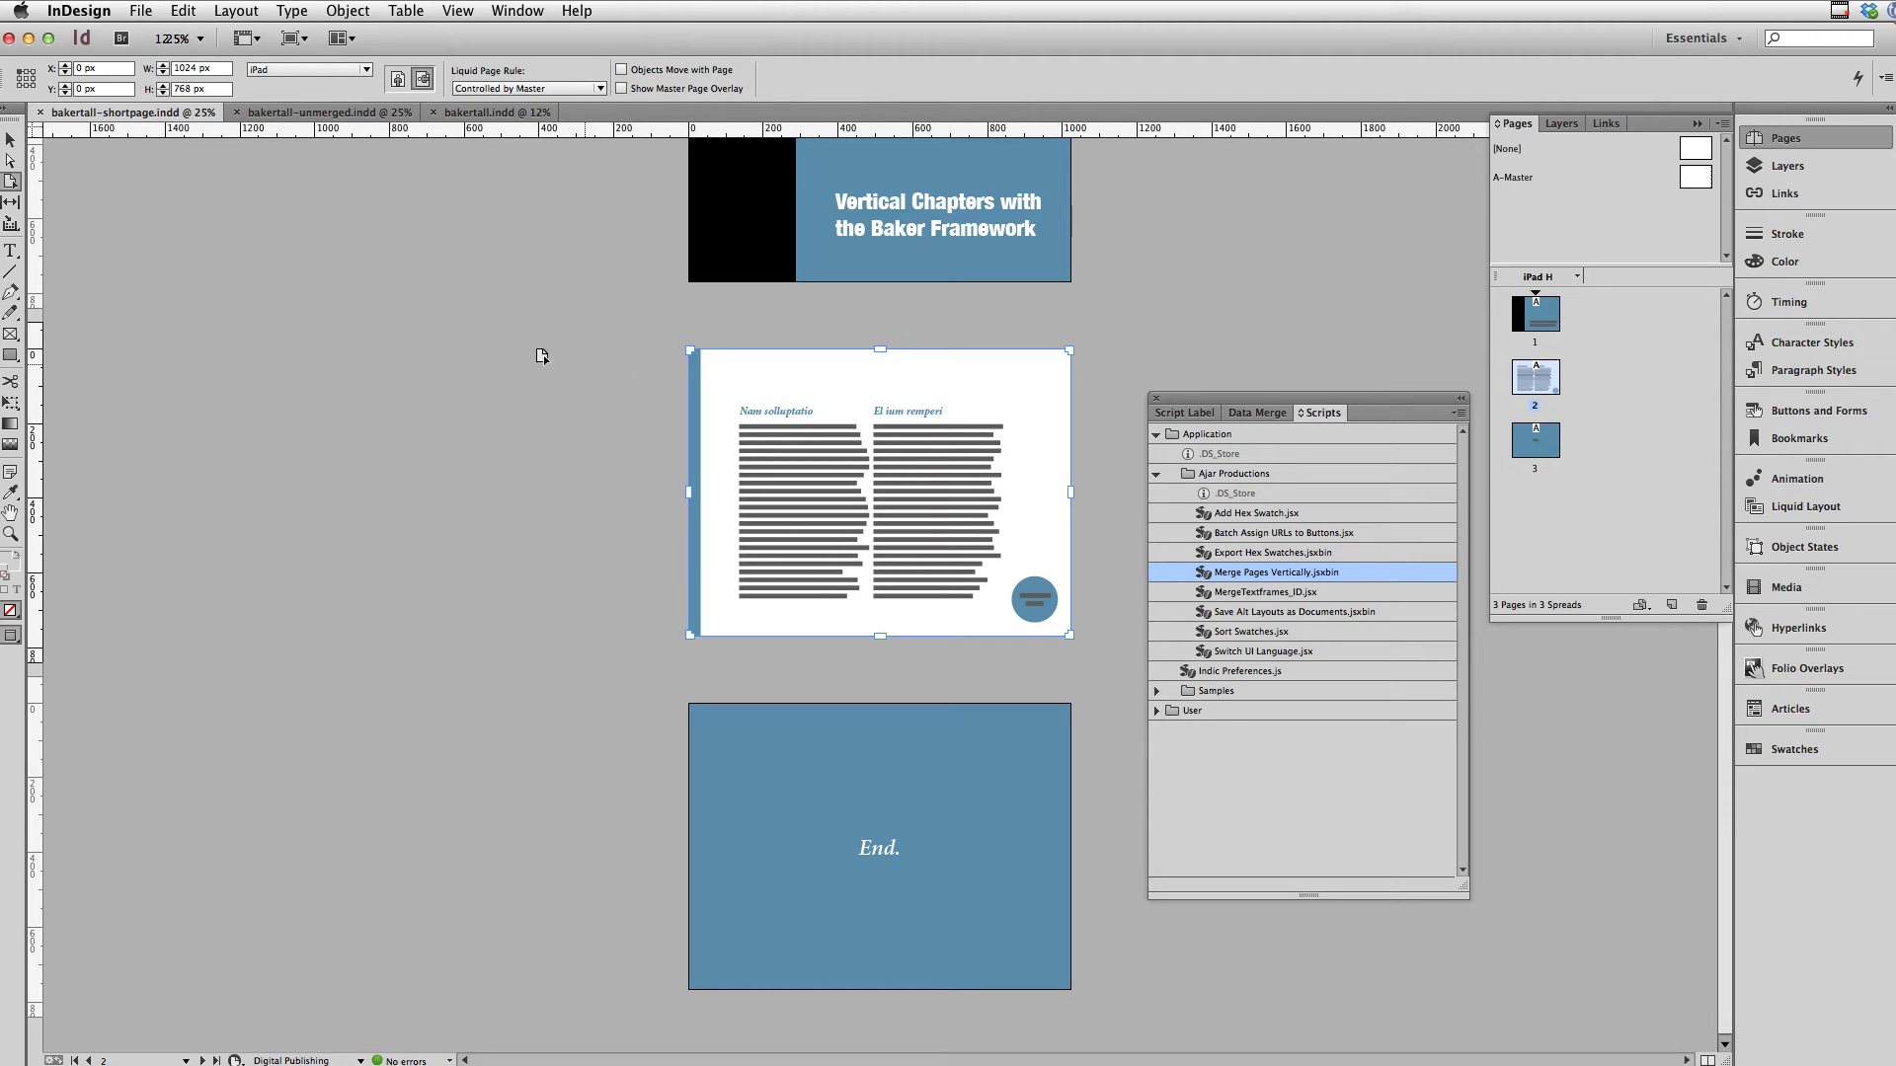
- Select the Page Tool to resize whole pages
{"action": "left_click", "coordinate": [19, 187]}
- Triple page 2's height from 768 to 2304 px and scroll to check the enlarged page
{"action": "left_click", "coordinate": [214, 88]}
{"action": "key", "text": "Return"}
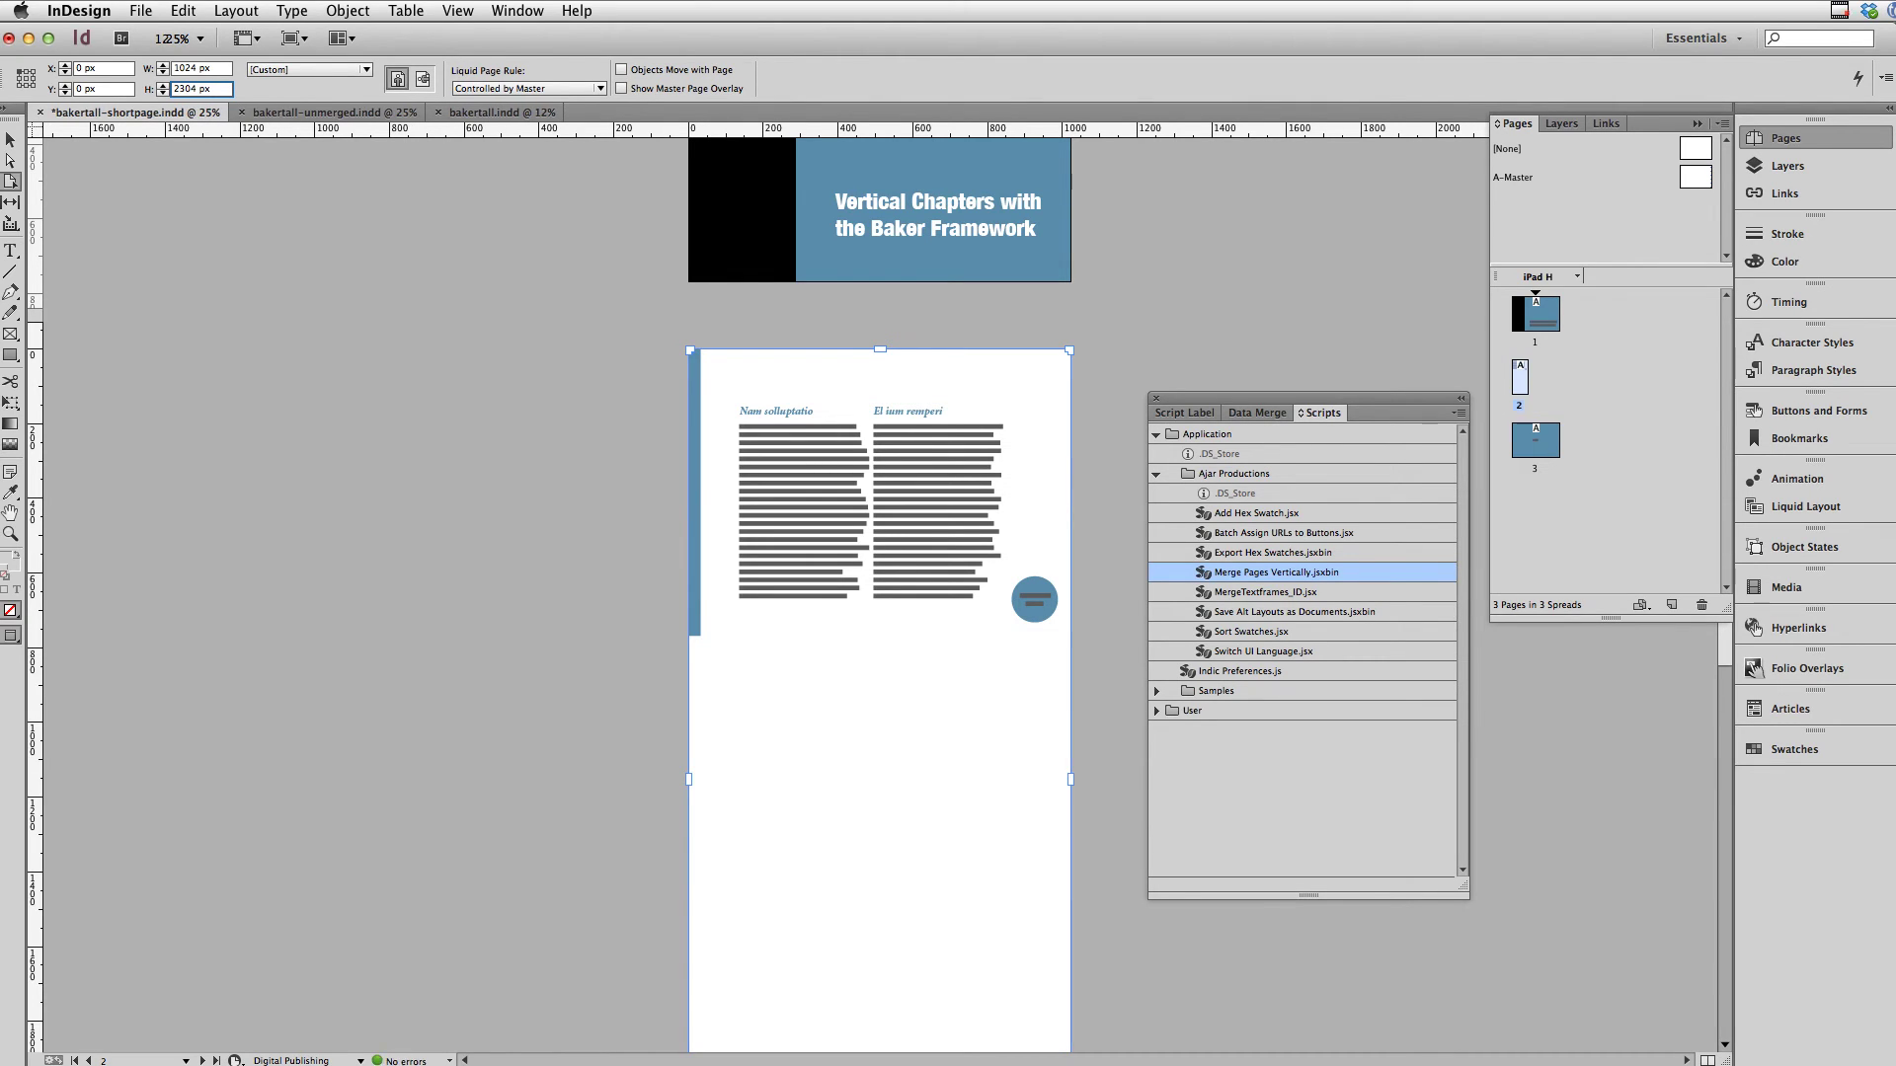
{"action": "scroll", "coordinate": [507, 373], "scroll_direction": "down", "scroll_amount": 5}
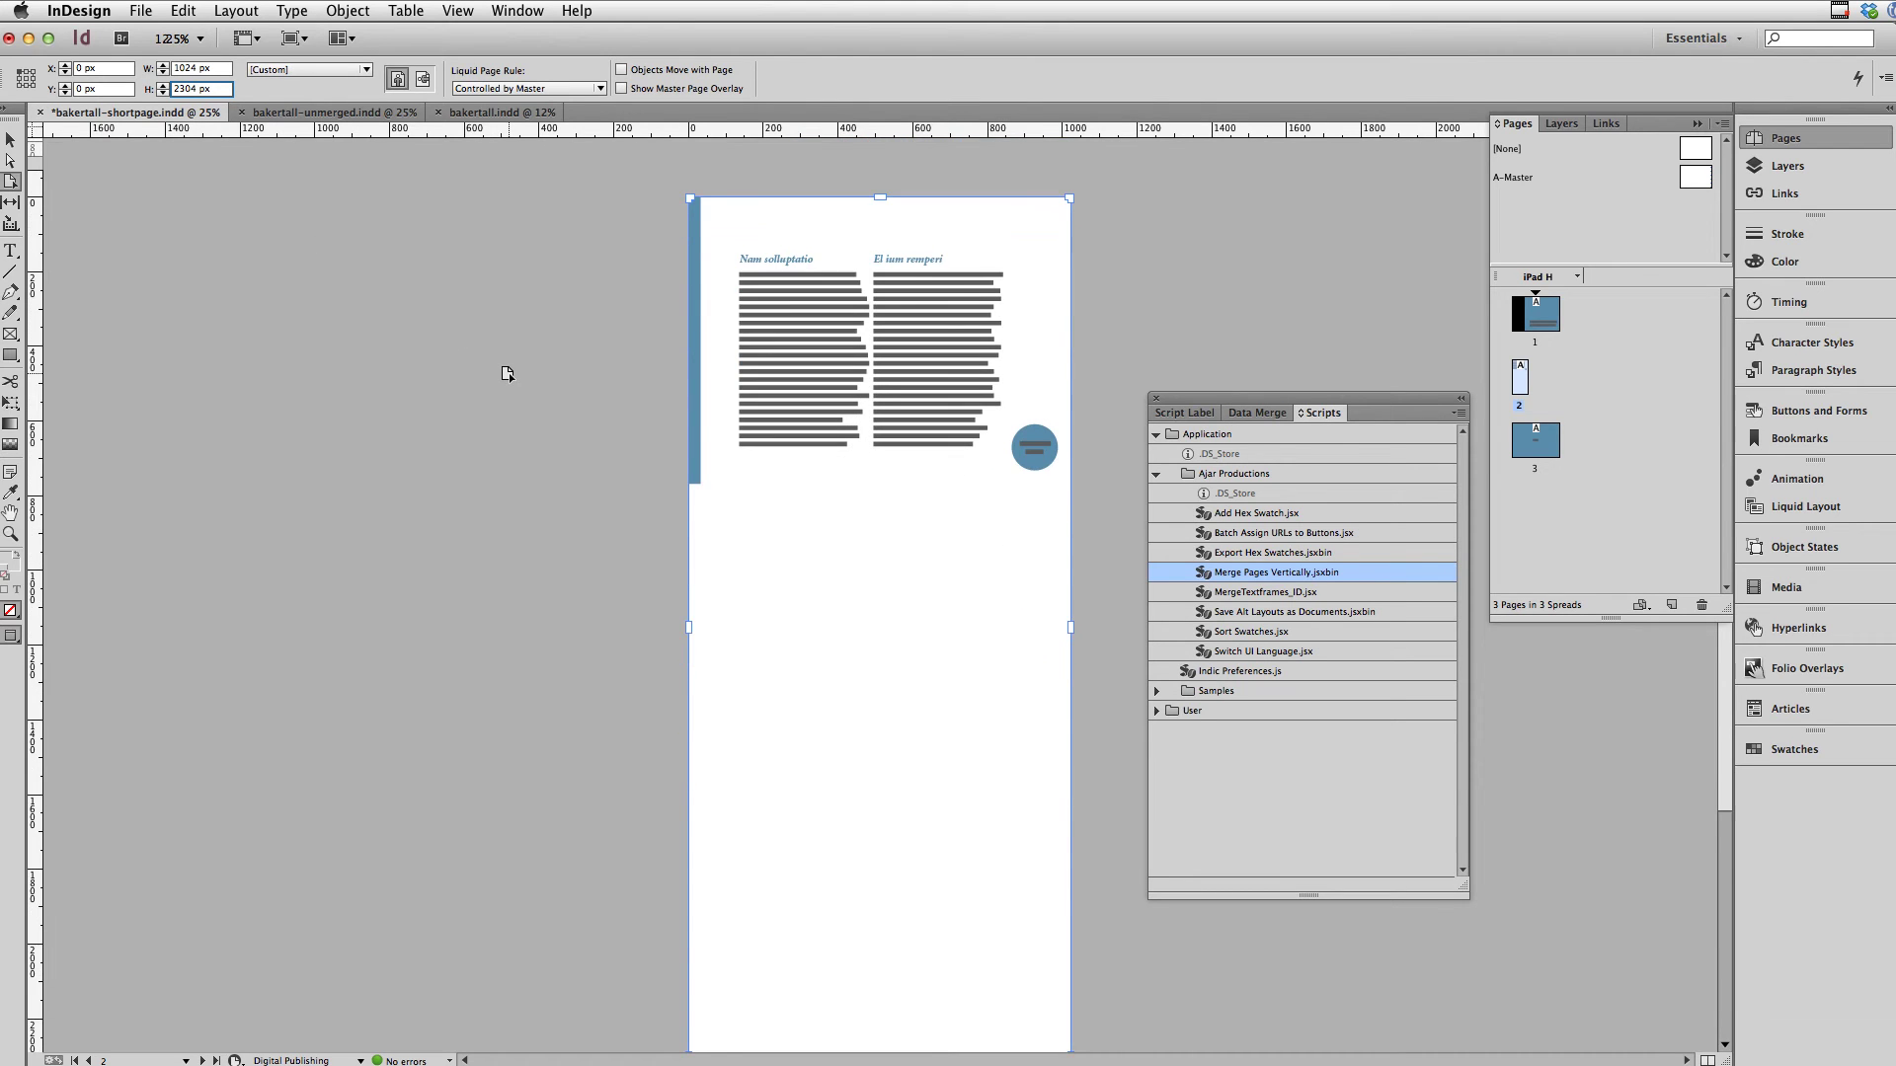
{"action": "scroll", "coordinate": [508, 371], "scroll_direction": "down", "scroll_amount": 8}
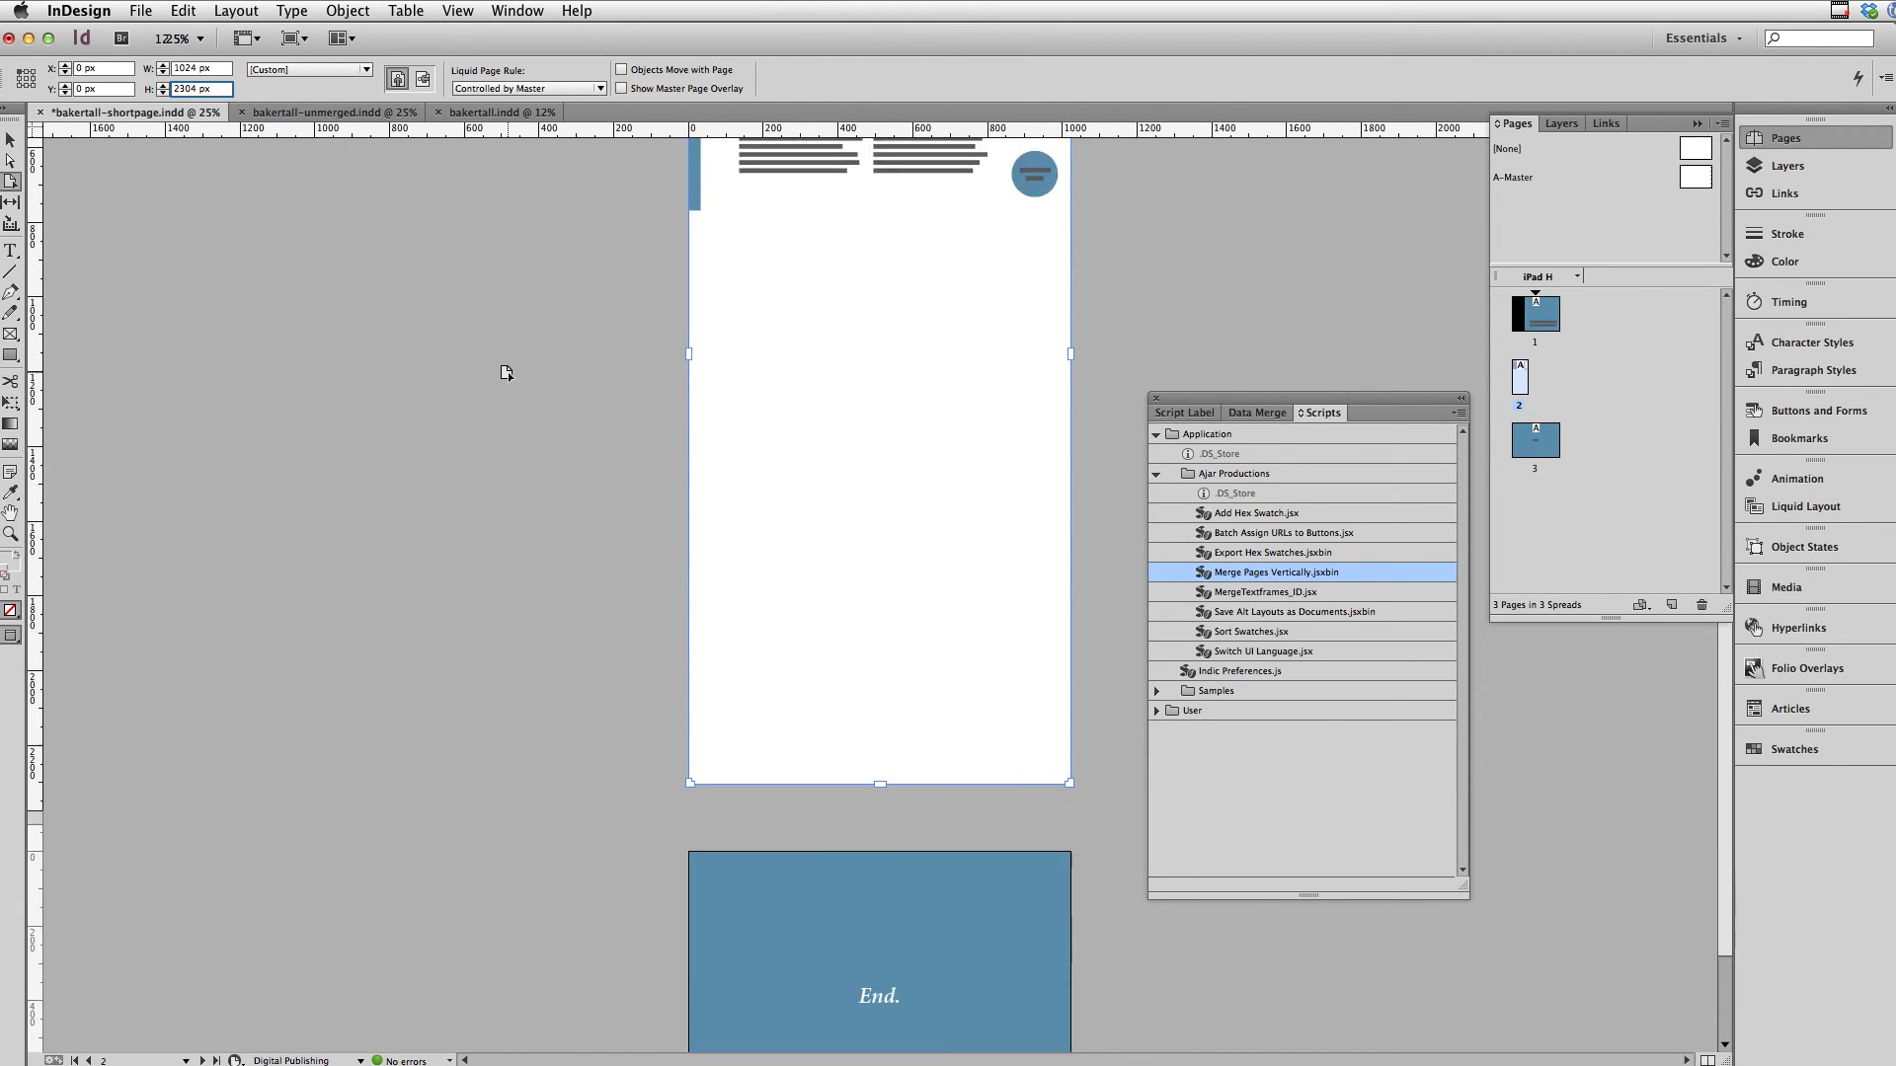
{"action": "scroll", "coordinate": [507, 371], "scroll_direction": "up", "scroll_amount": 13}
{"action": "scroll", "coordinate": [507, 371], "scroll_direction": "up", "scroll_amount": 5}
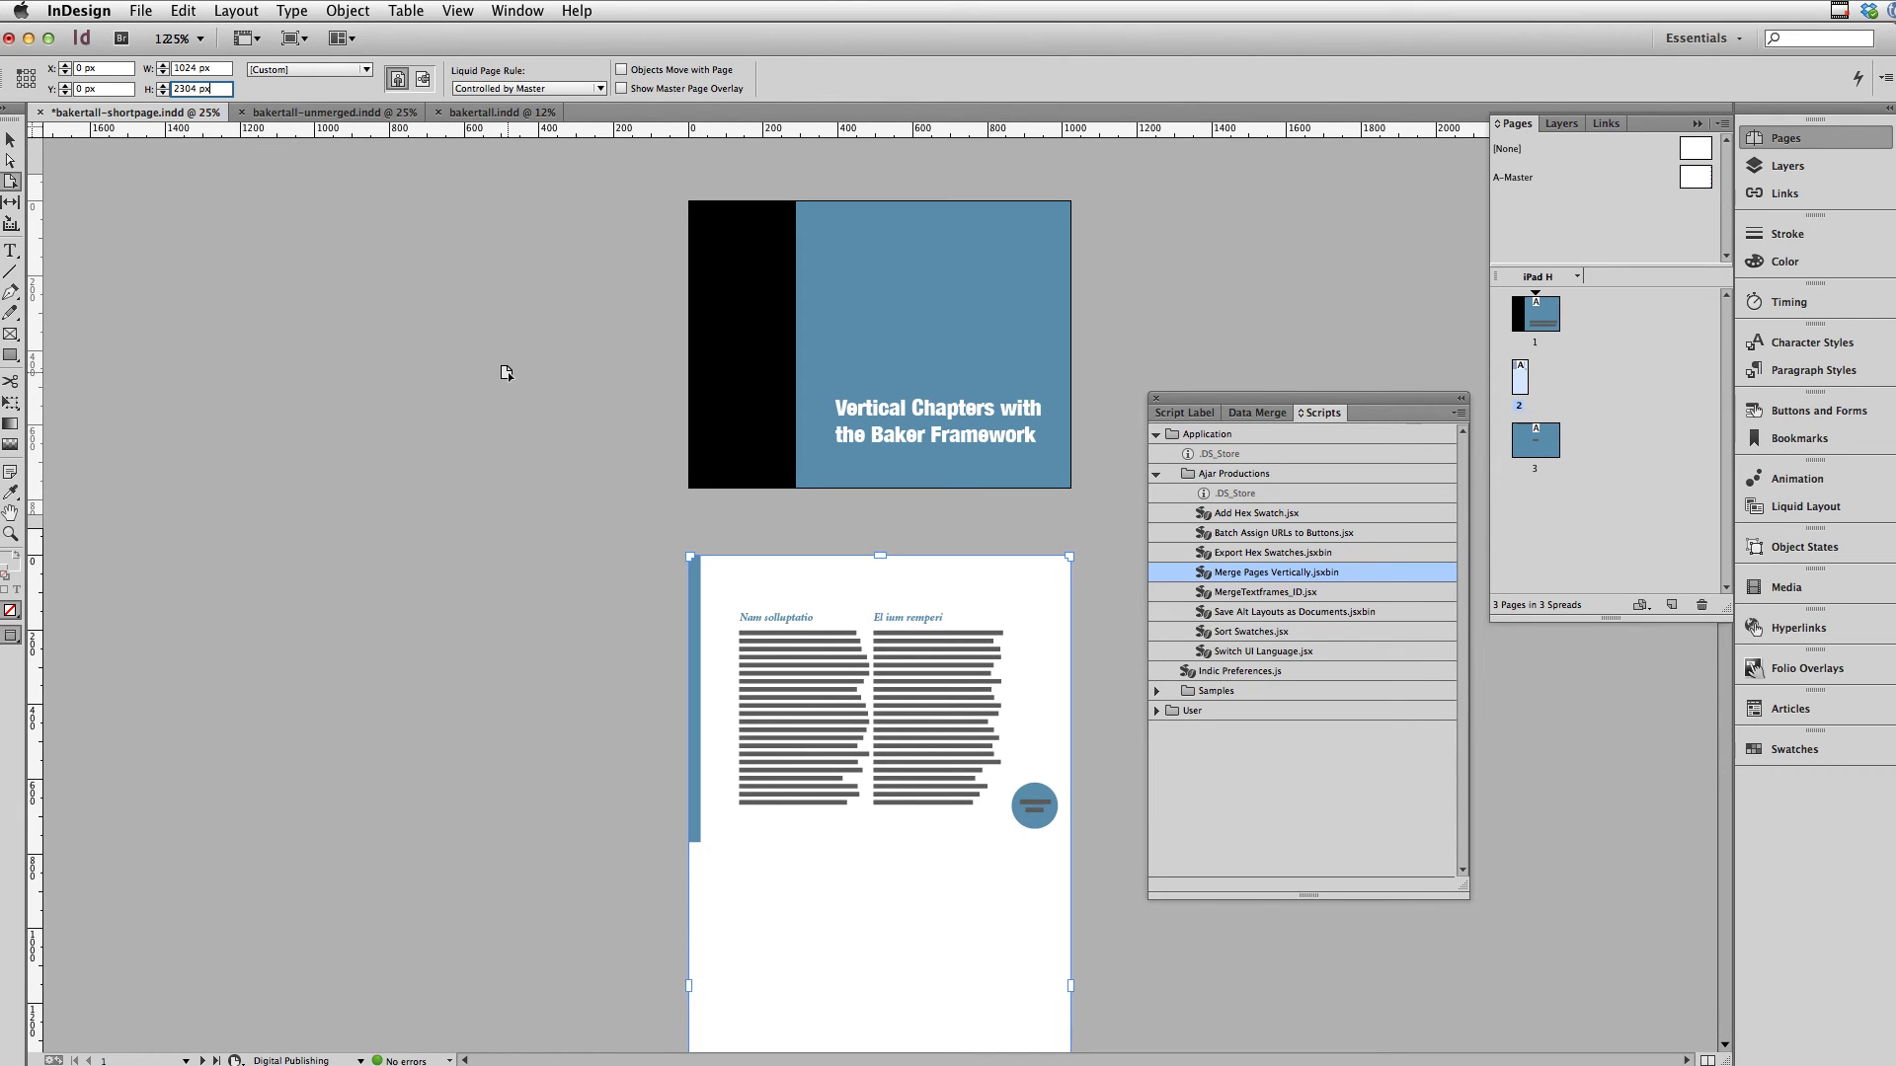
{"action": "scroll", "coordinate": [506, 372], "scroll_direction": "down", "scroll_amount": 8}
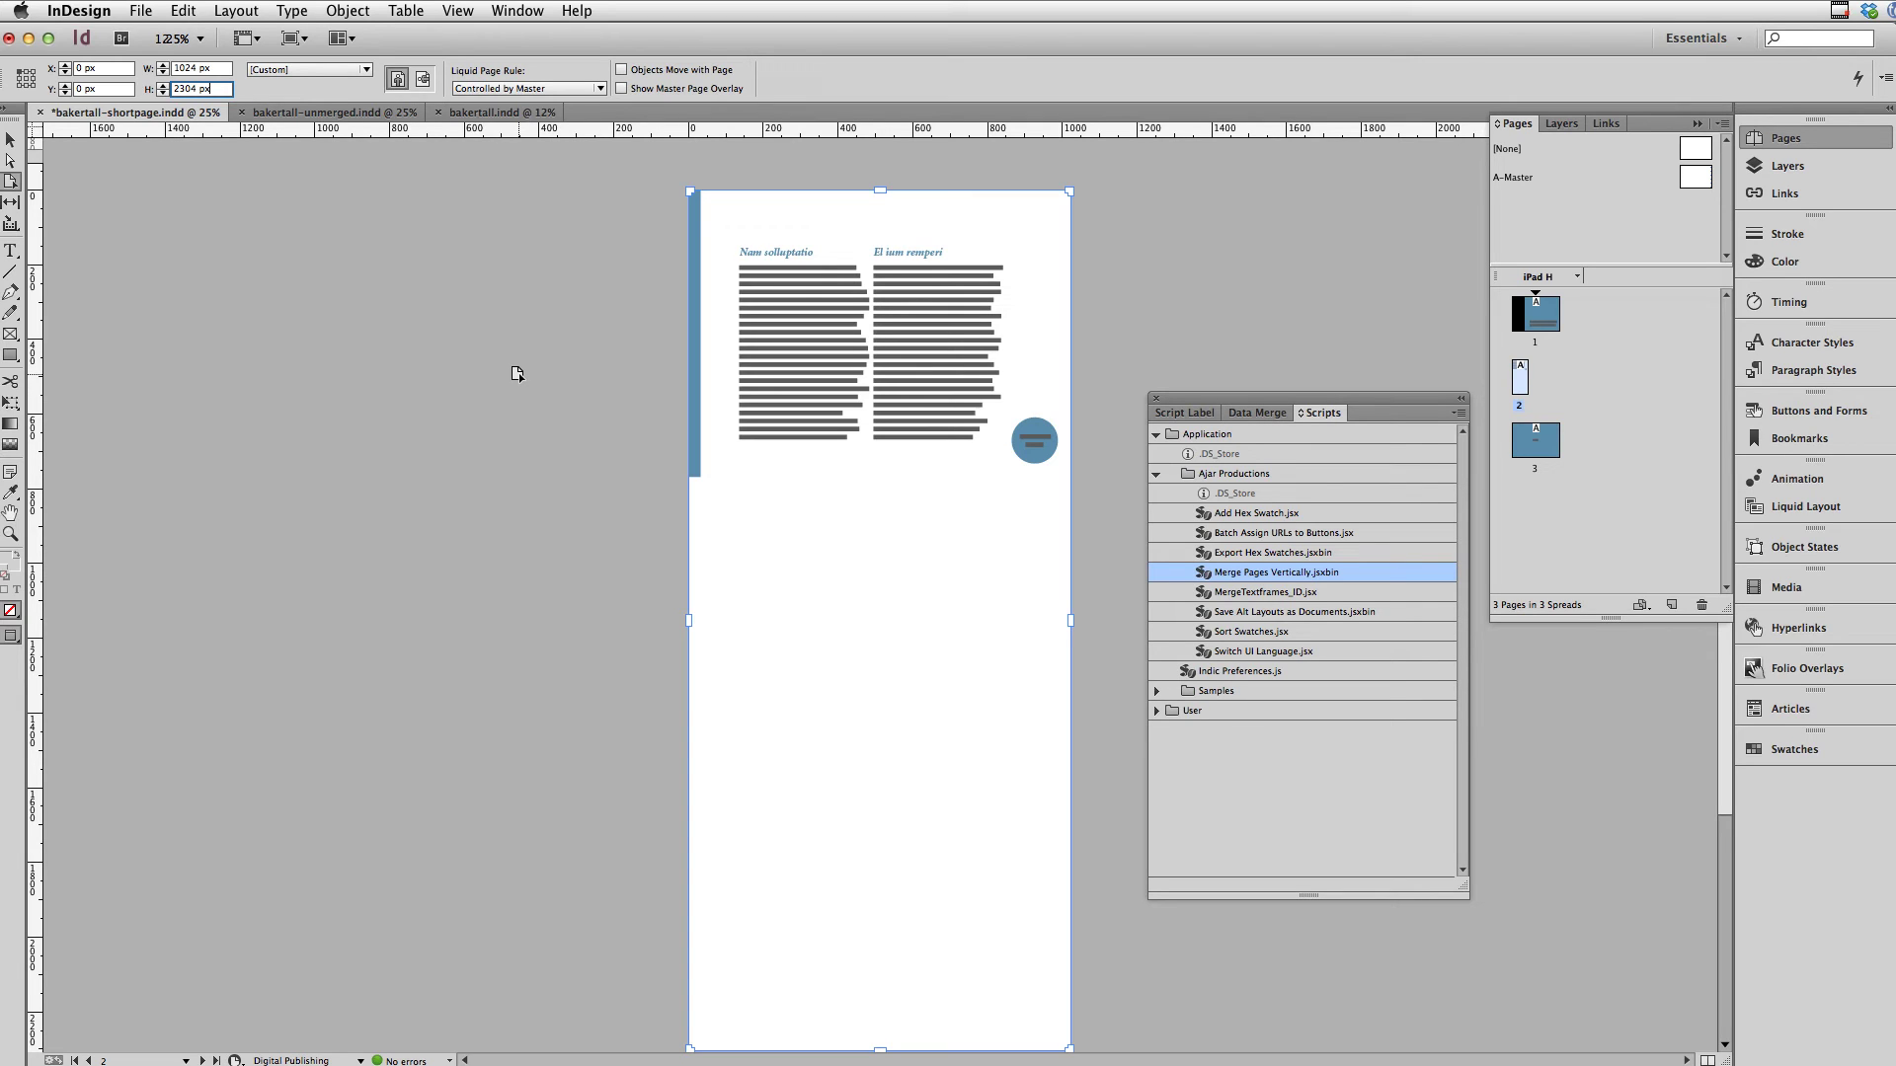
- Bring up the bakertall-unmerged.indd document and scroll through its five separate pages
{"action": "left_click", "coordinate": [381, 114]}
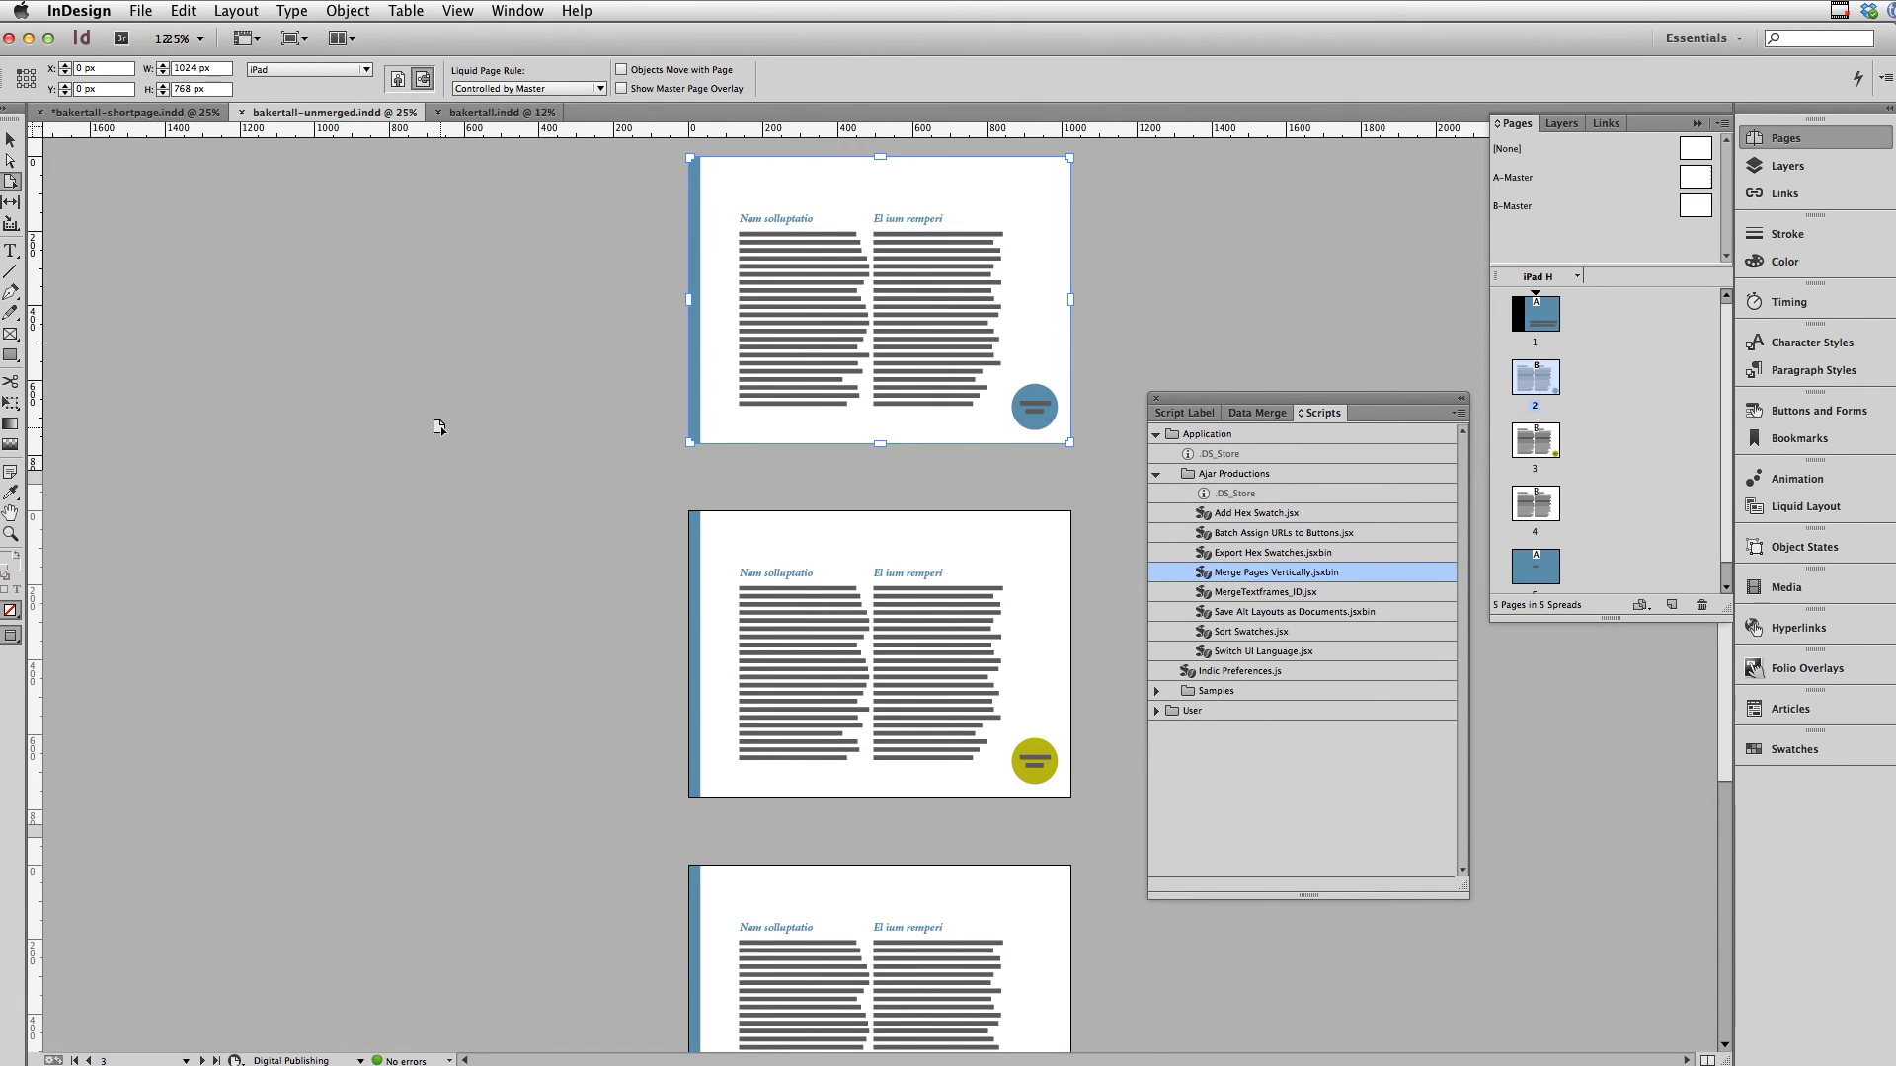
{"action": "scroll", "coordinate": [626, 577], "scroll_direction": "up", "scroll_amount": 5}
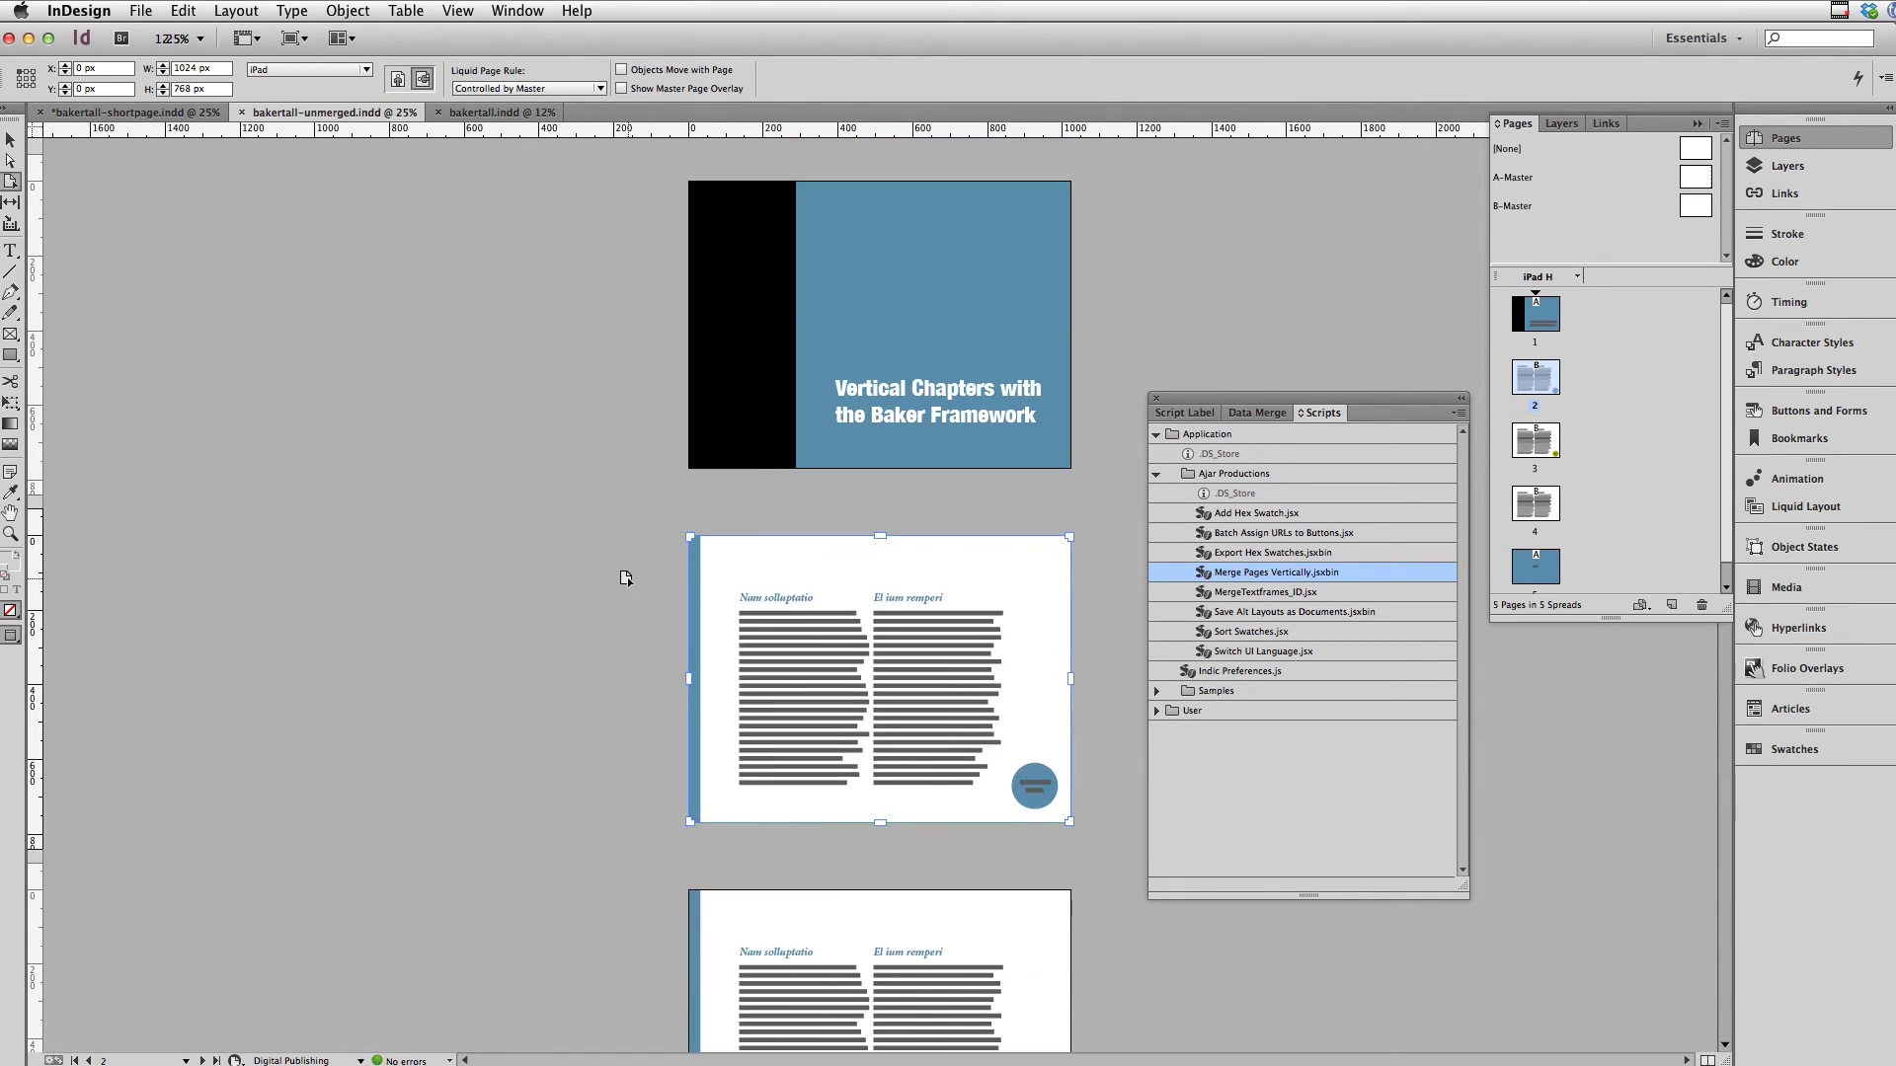
{"action": "scroll", "coordinate": [626, 576], "scroll_direction": "down", "scroll_amount": 6}
{"action": "scroll", "coordinate": [626, 577], "scroll_direction": "up", "scroll_amount": 2}
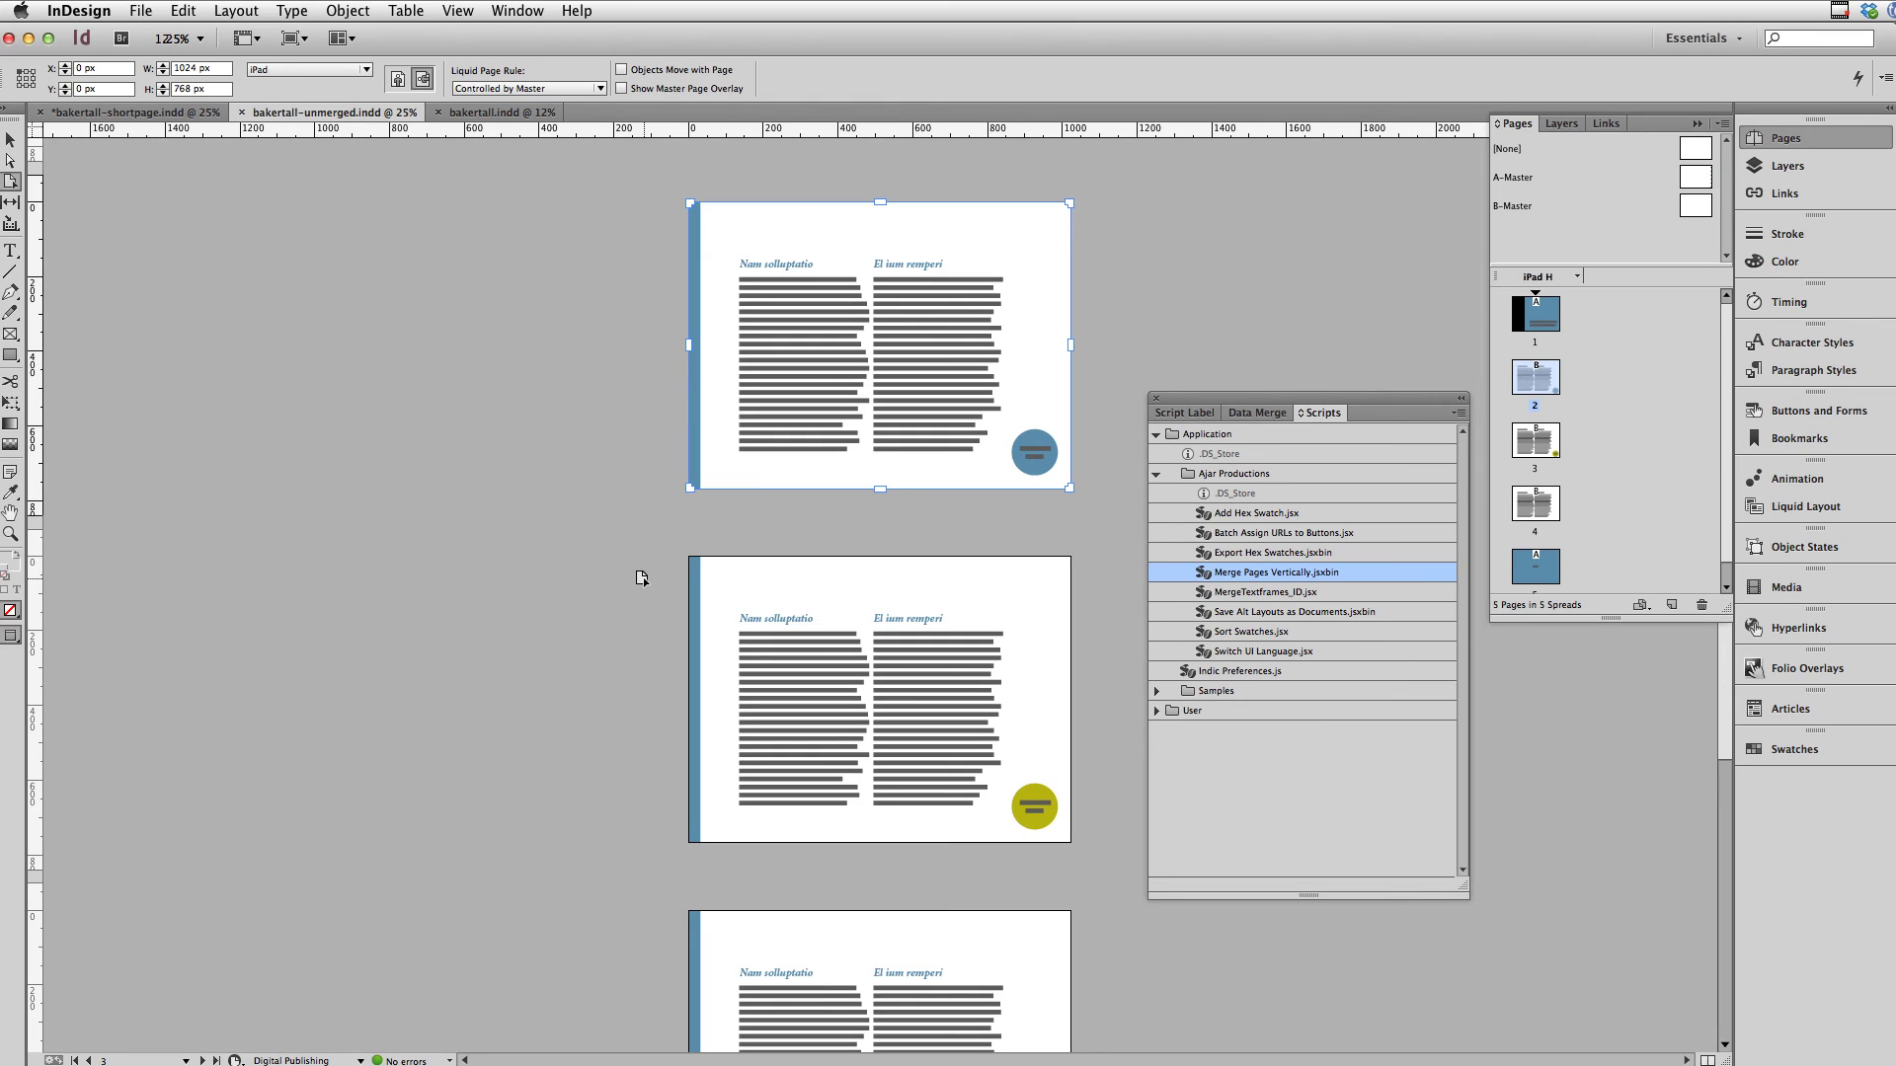
{"action": "left_click", "coordinate": [533, 12]}
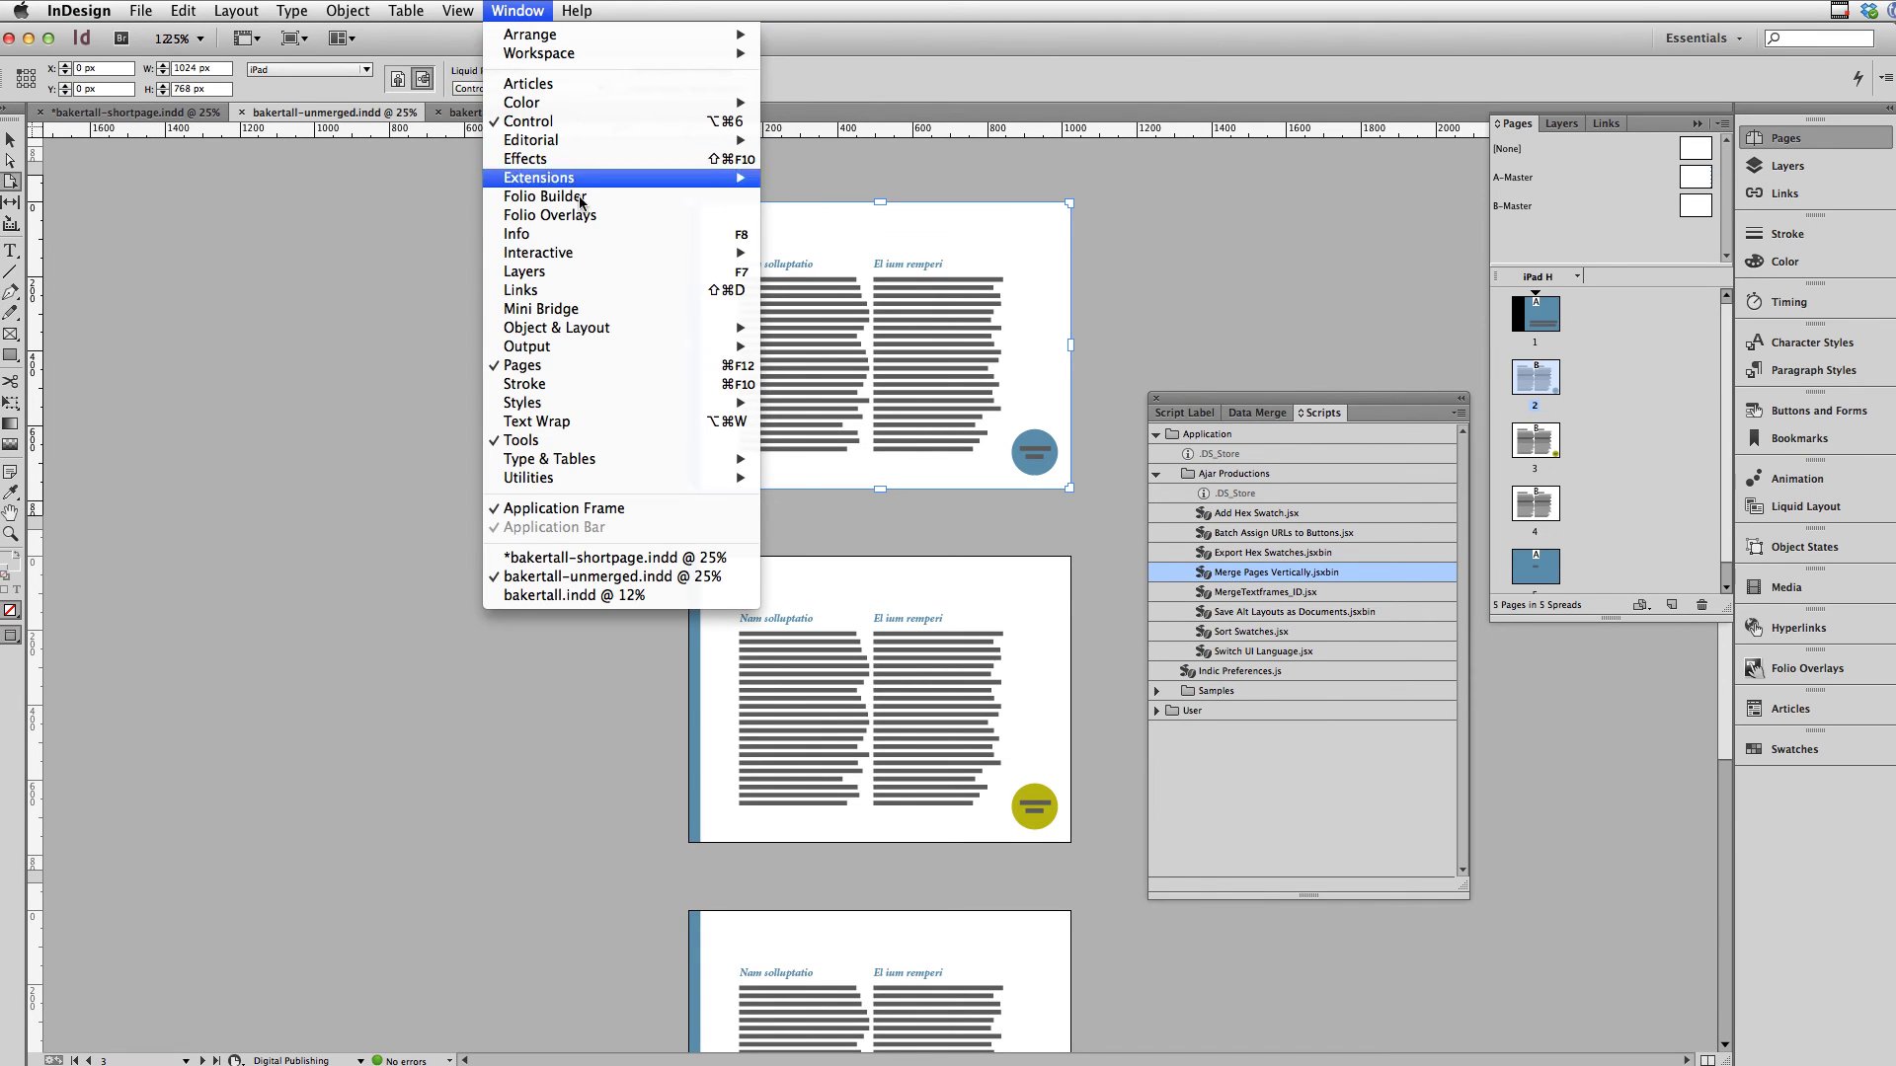
{"action": "mouse_move", "coordinate": [598, 481]}
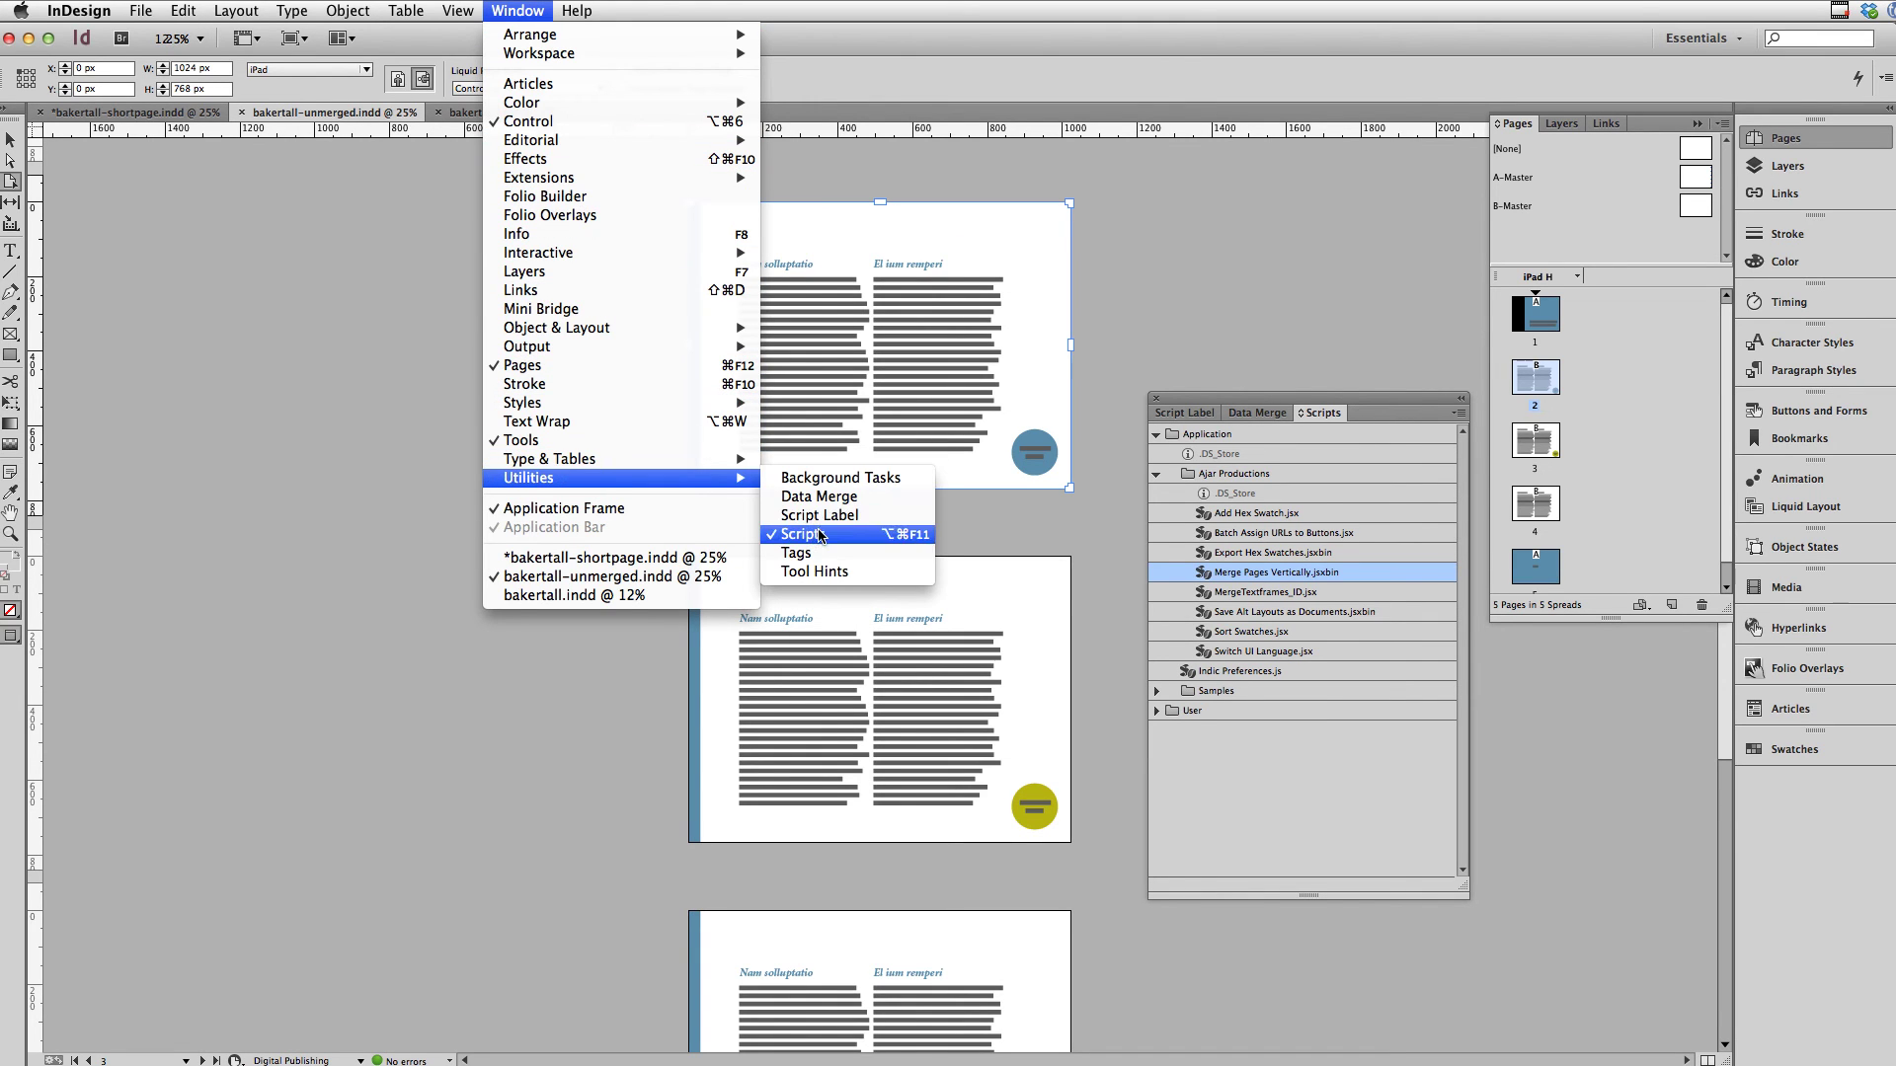
{"action": "left_click", "coordinate": [1263, 411]}
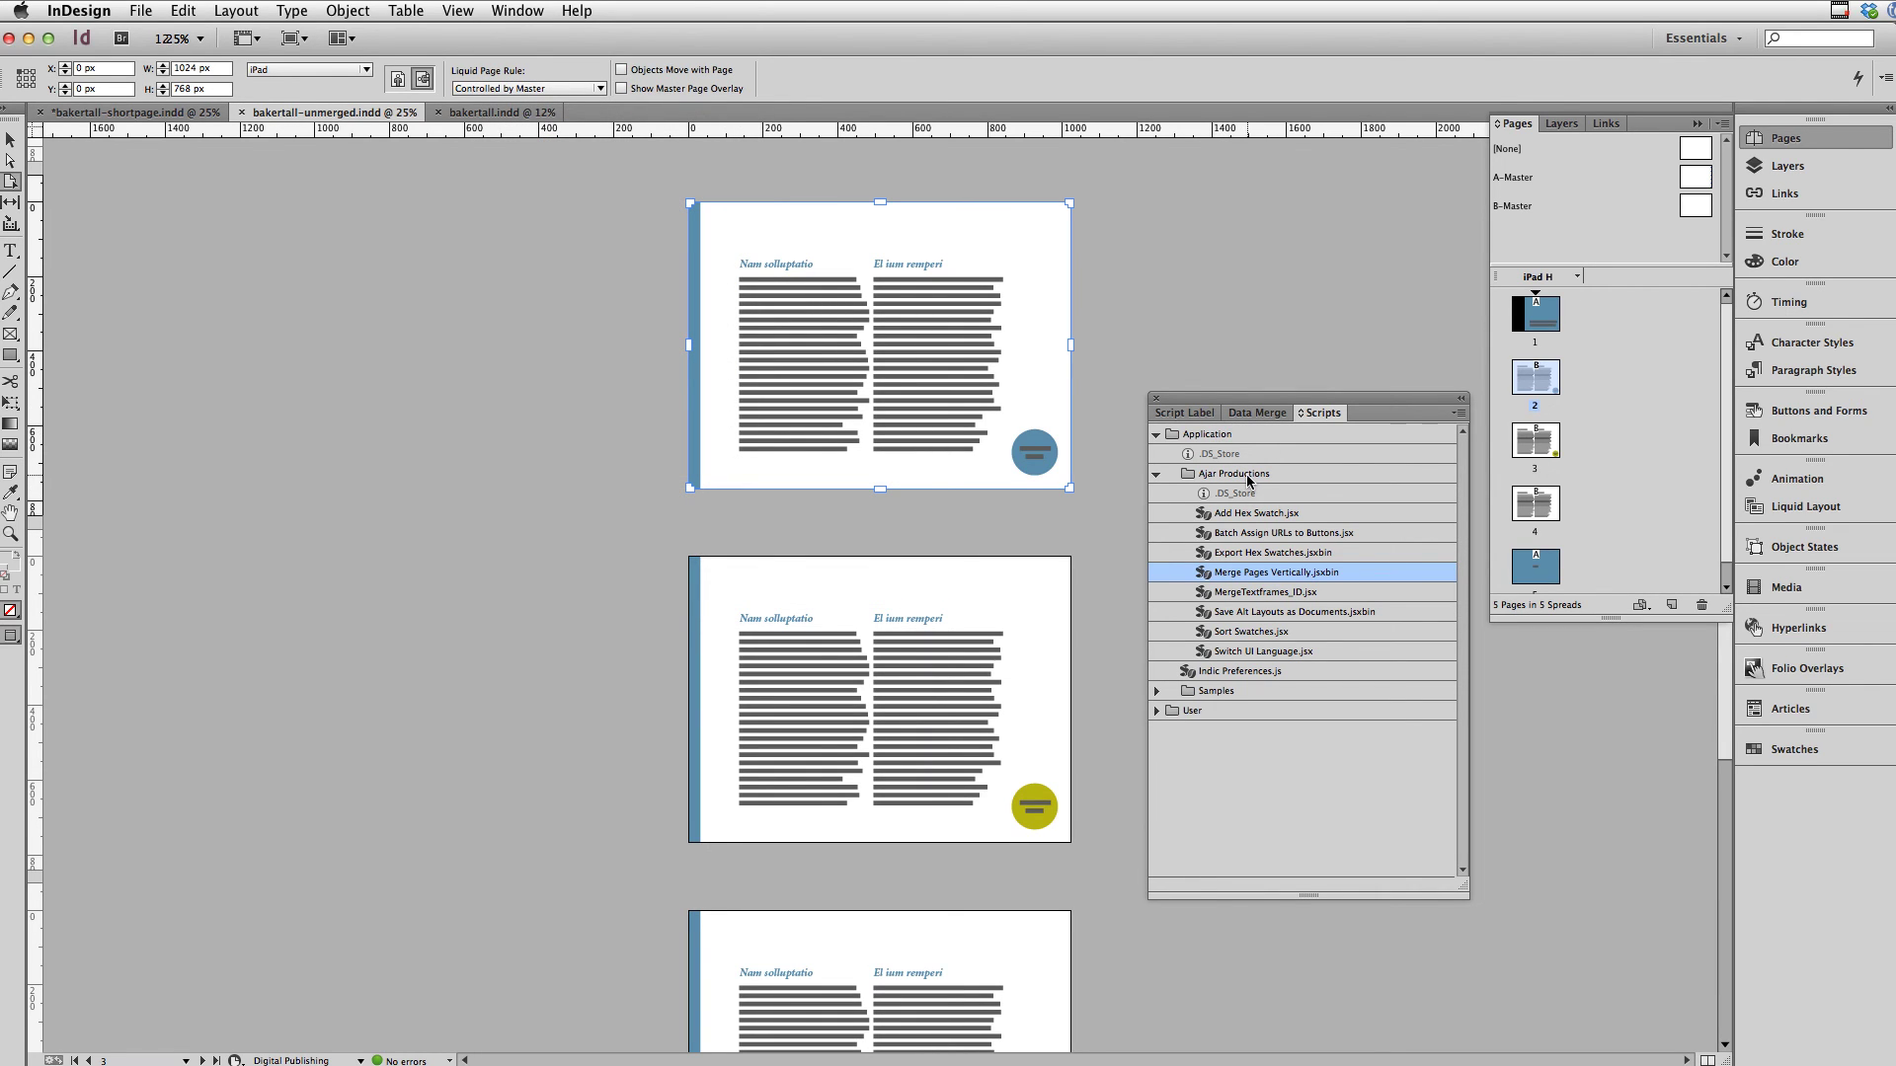
- Launch Merge Pages Vertically.jsxbin and set its starting page to 2 (iPad H)
{"action": "double_click", "coordinate": [1324, 574]}
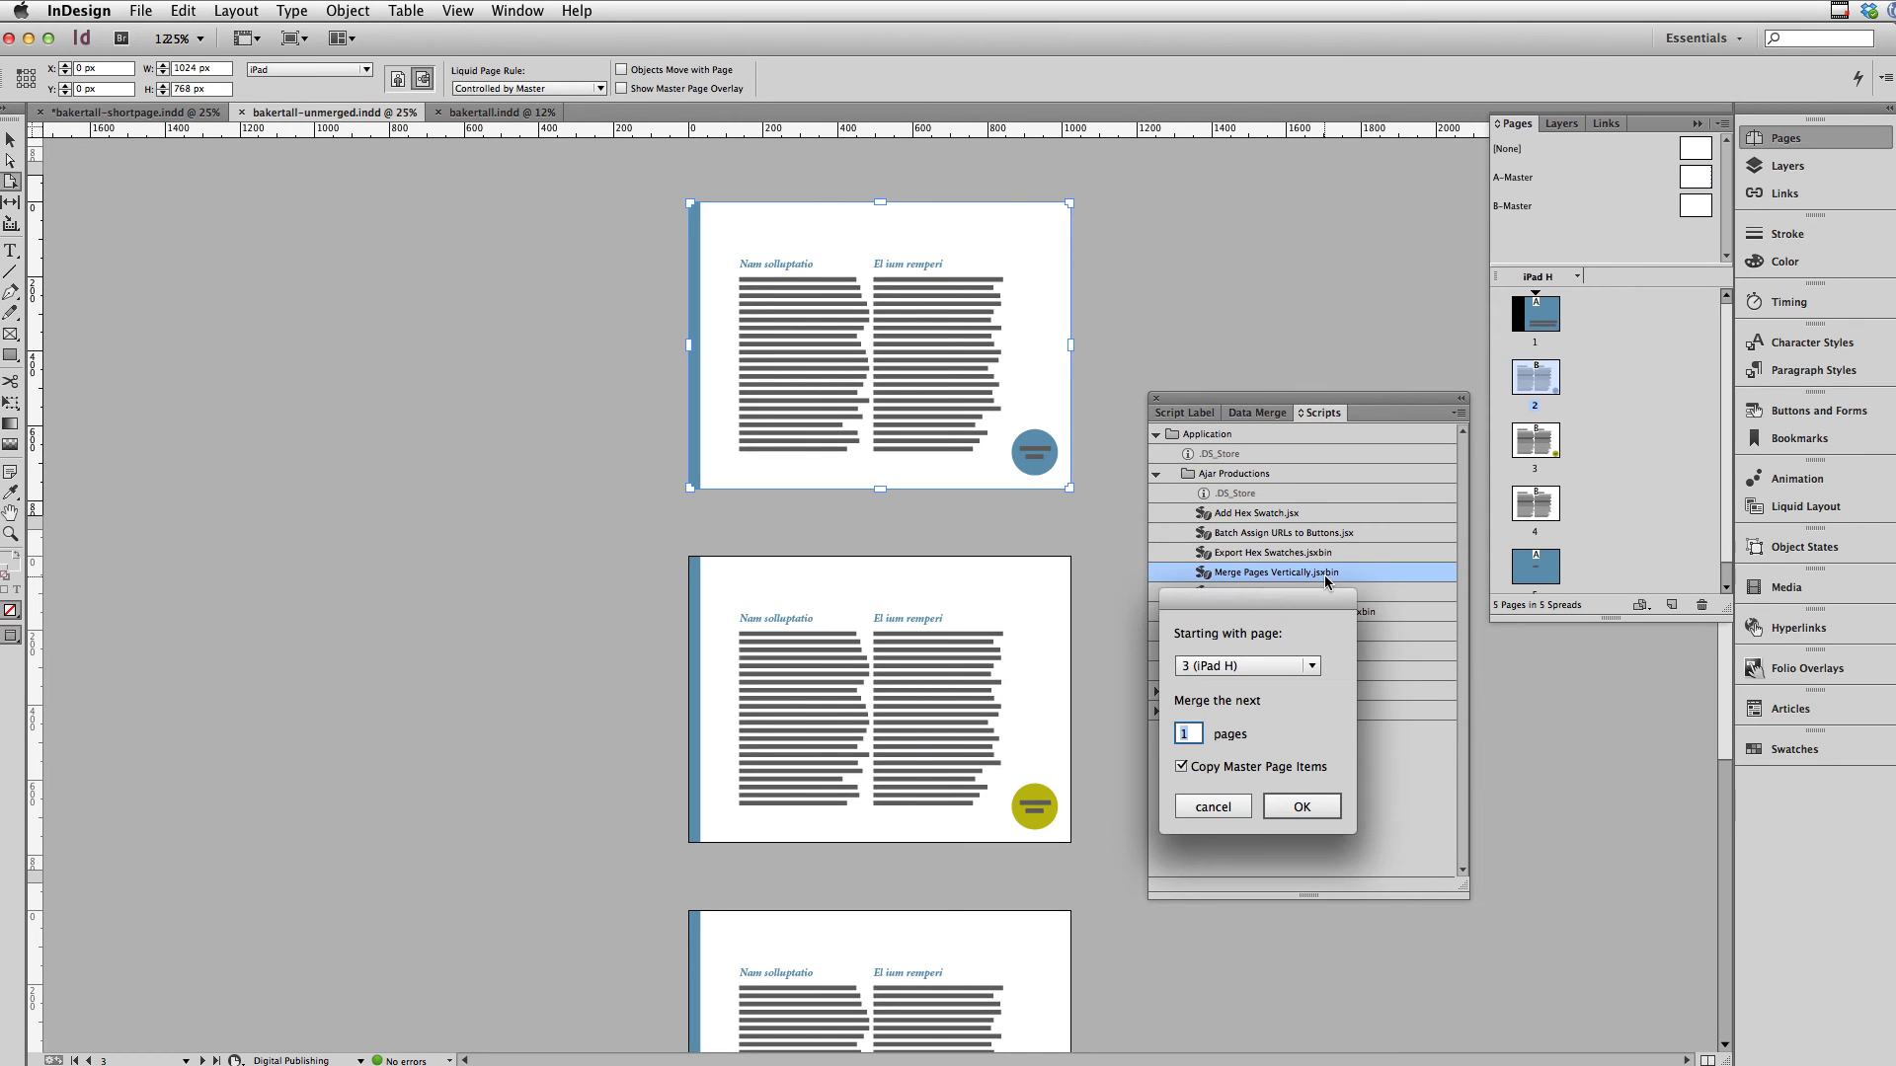
{"action": "left_click_drag", "start_coordinate": [1258, 601], "coordinate": [1193, 288]}
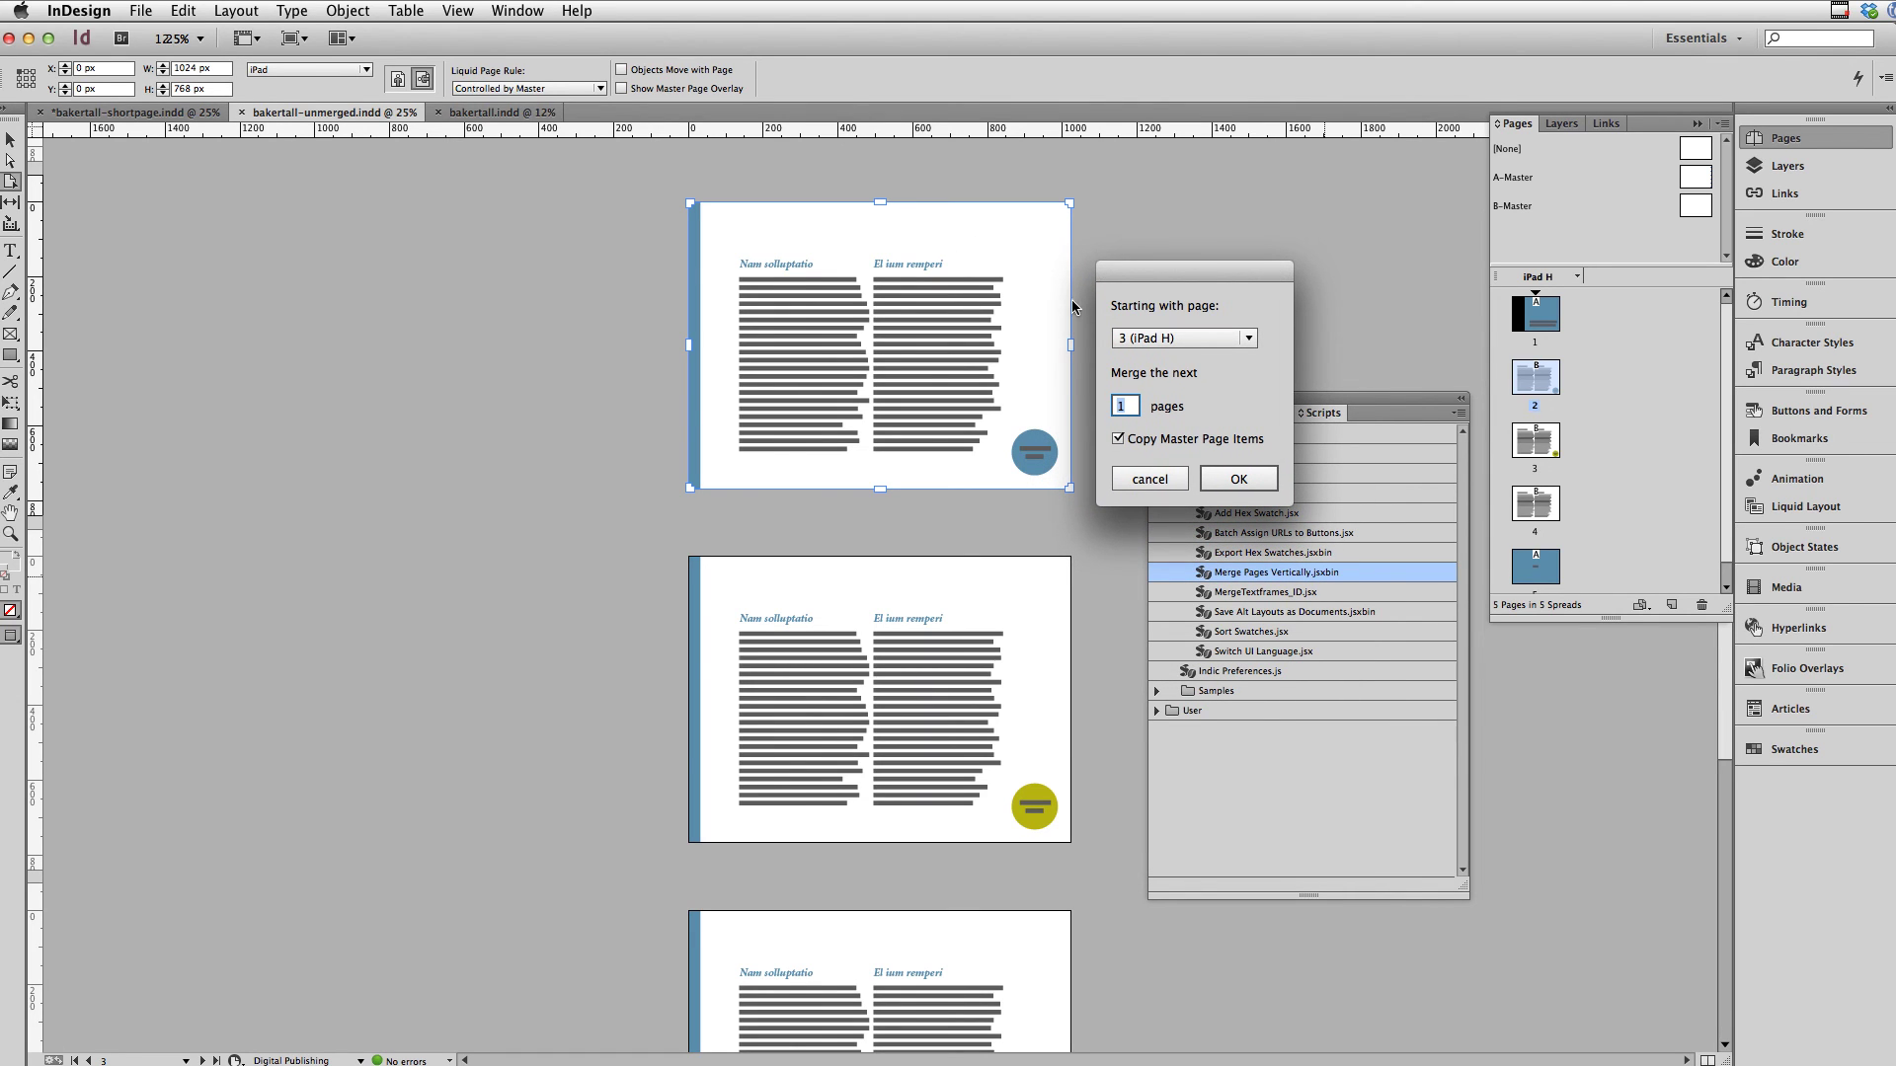
{"action": "left_click", "coordinate": [1158, 348]}
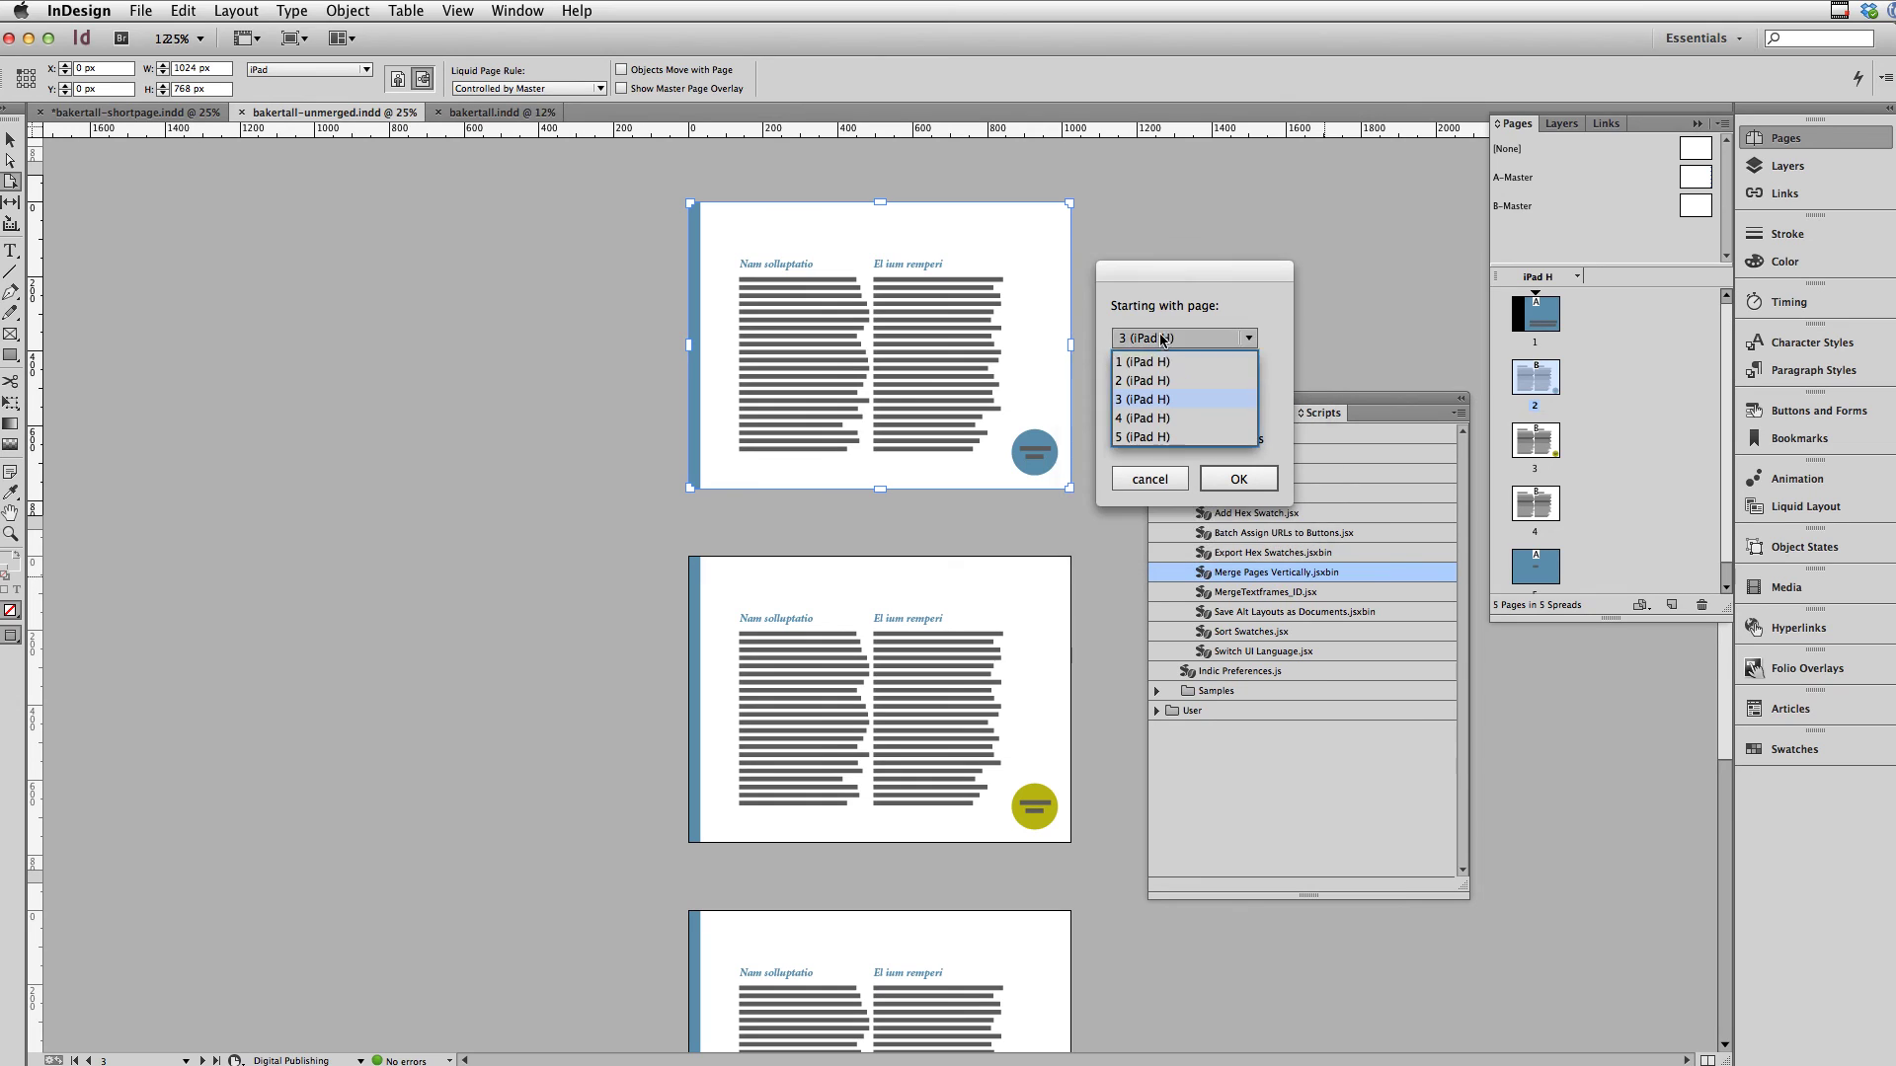
{"action": "left_click", "coordinate": [1144, 369]}
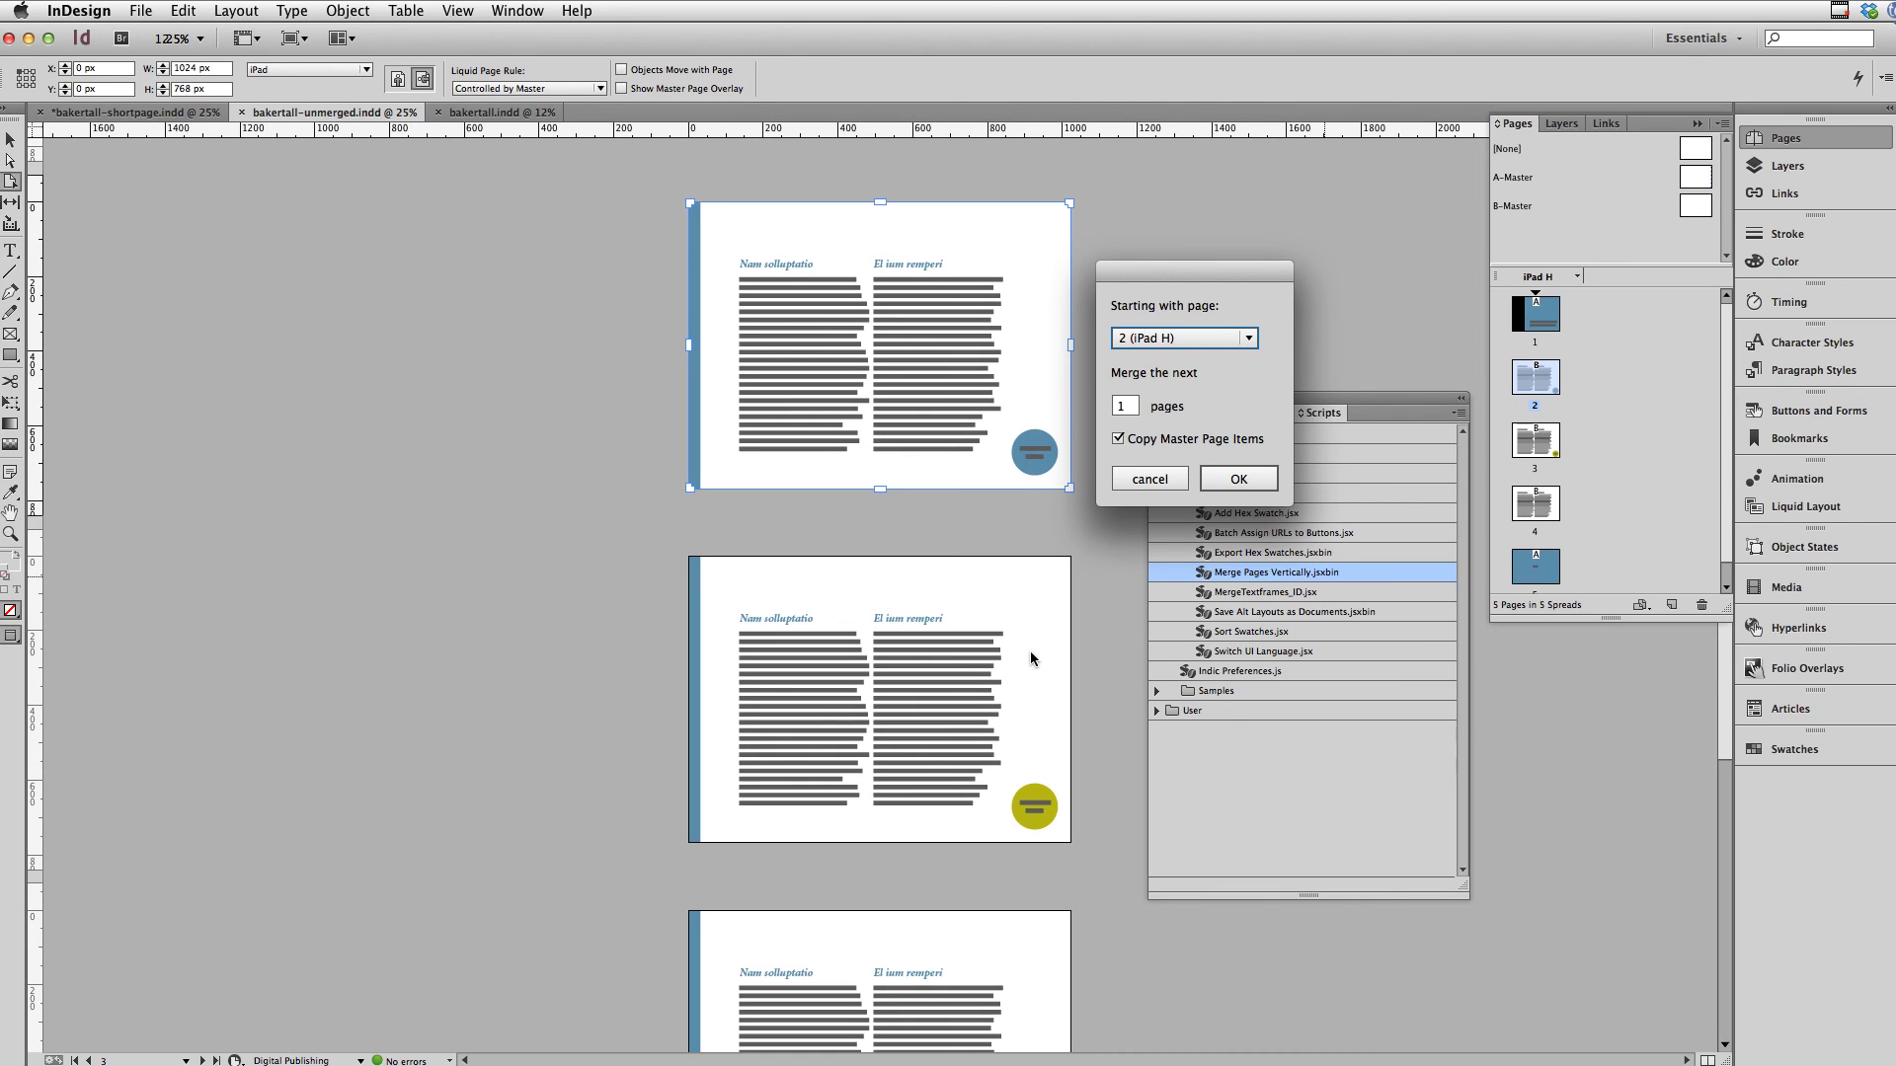
{"action": "left_click", "coordinate": [1127, 407]}
- Confirm the merge and scroll to verify the single 2304 px tall chapter page
{"action": "left_click", "coordinate": [1252, 473]}
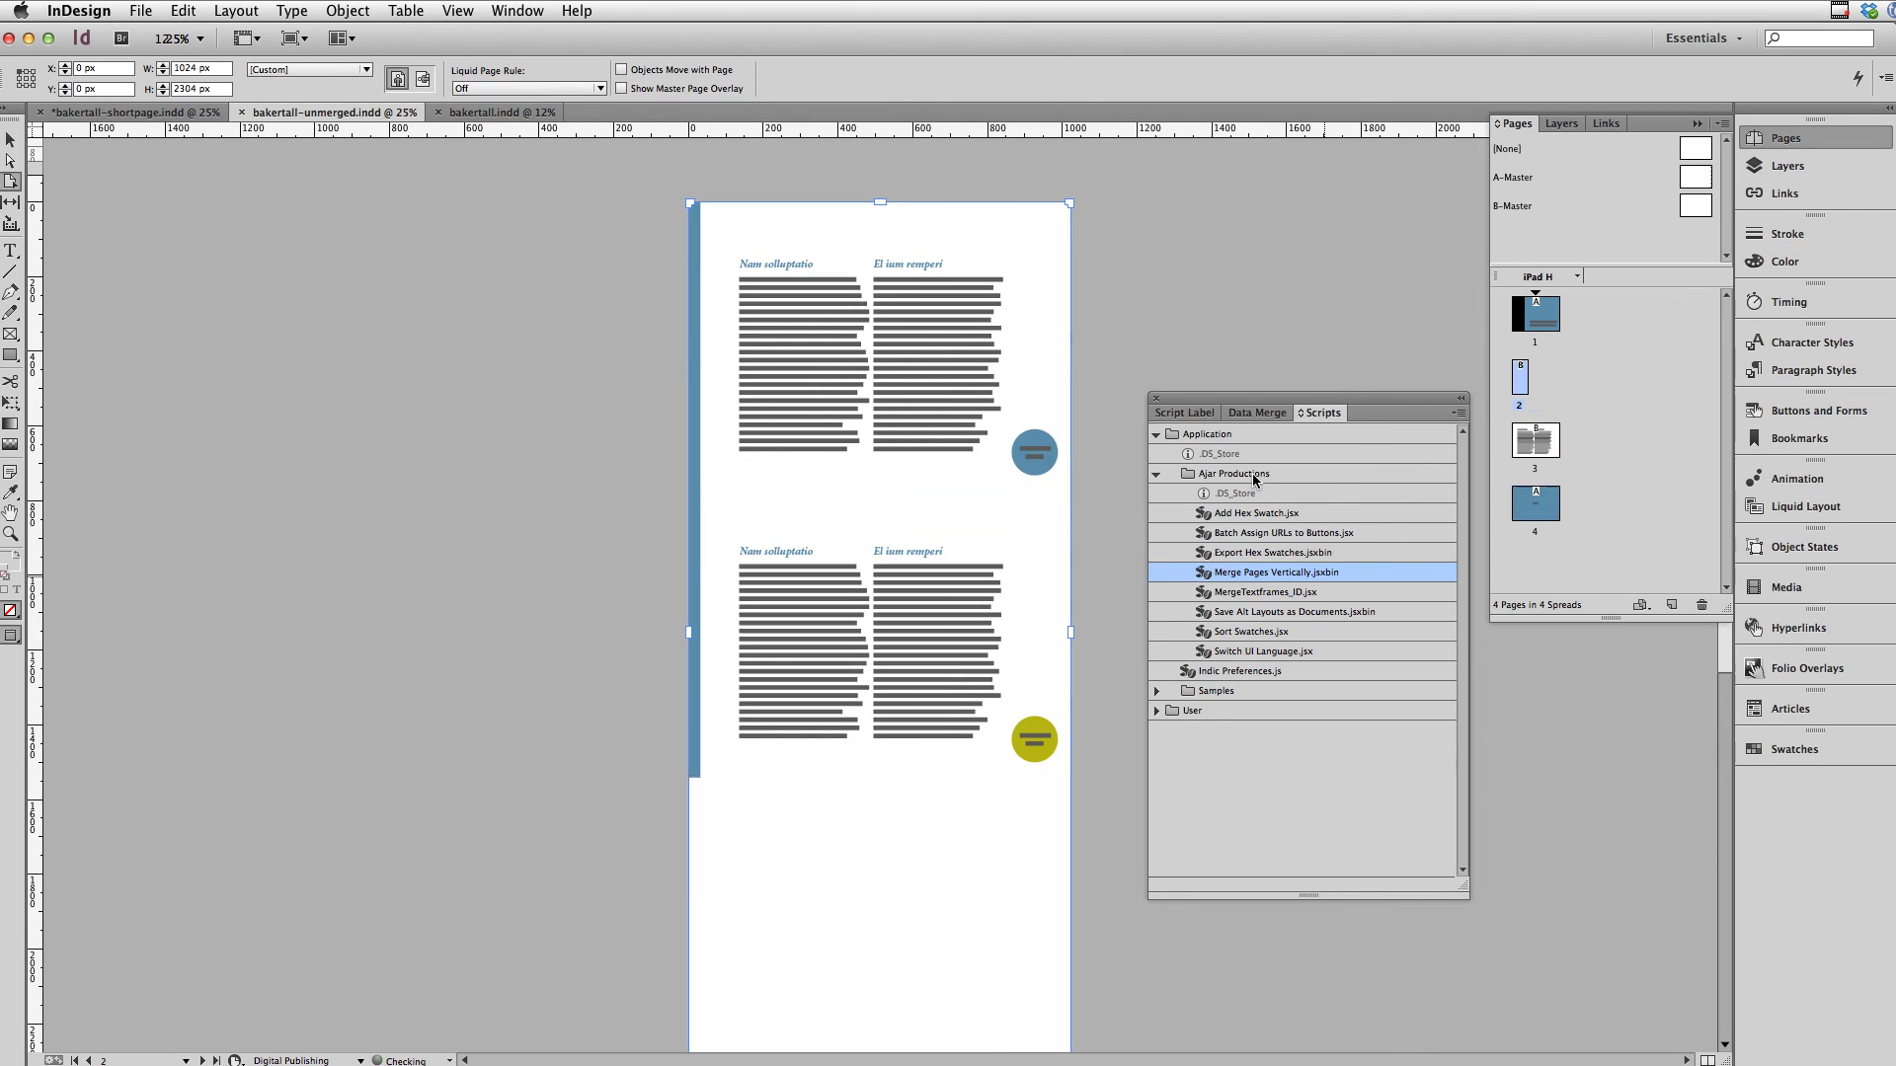
{"action": "scroll", "coordinate": [678, 484], "scroll_direction": "down", "scroll_amount": 3}
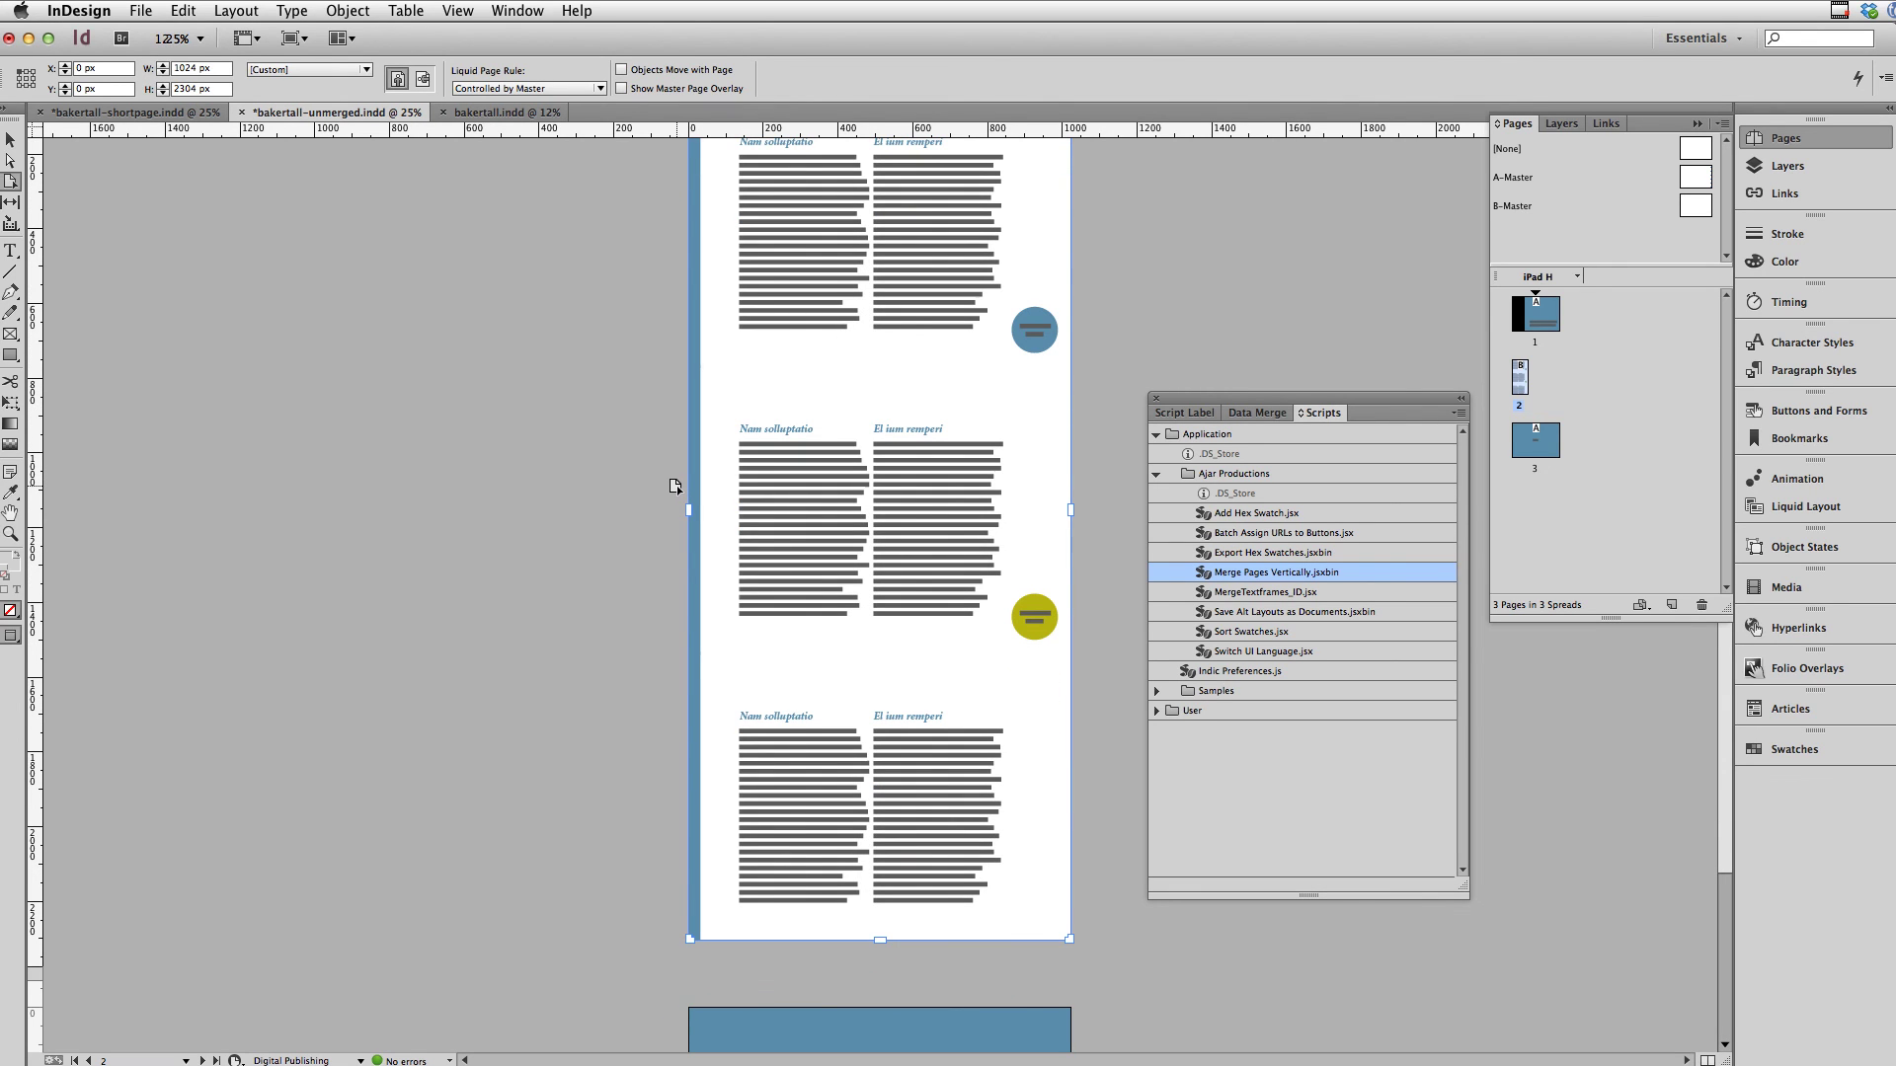
{"action": "scroll", "coordinate": [675, 480], "scroll_direction": "up", "scroll_amount": 12}
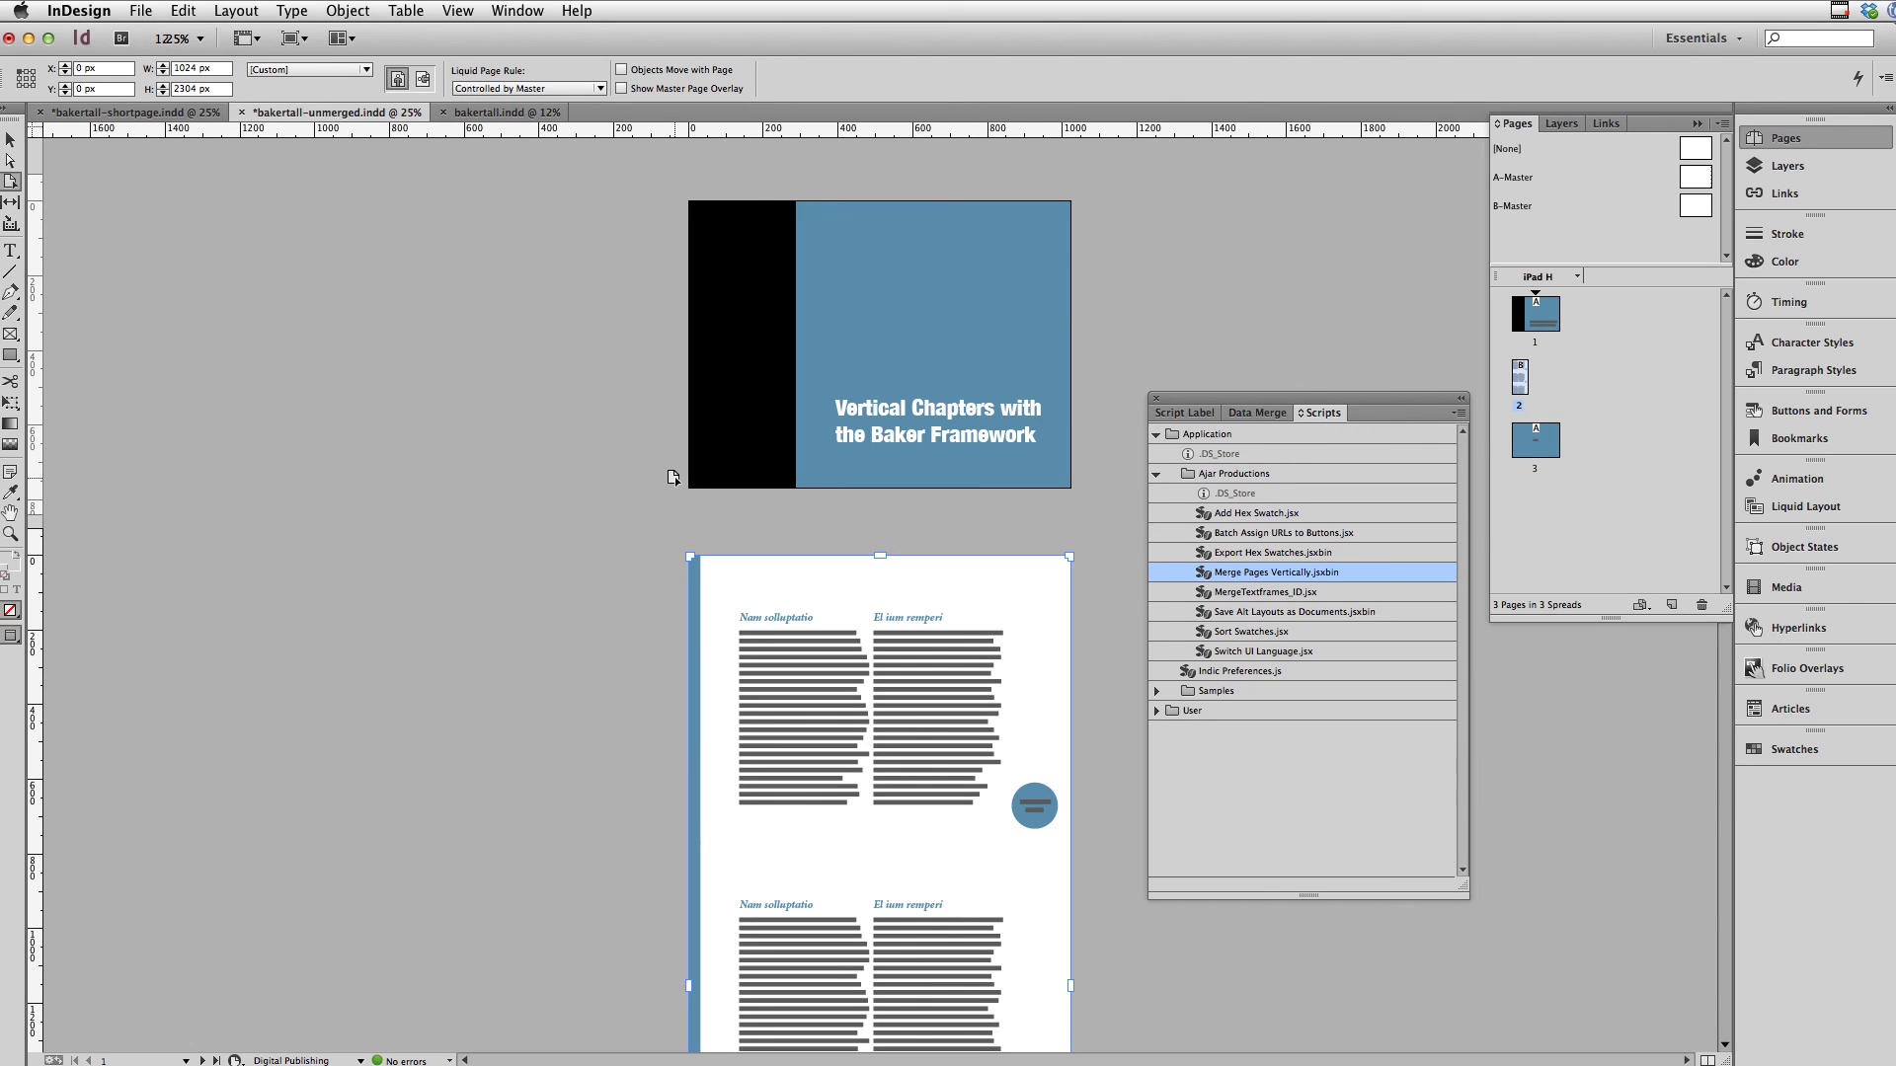
{"action": "left_click", "coordinate": [140, 11]}
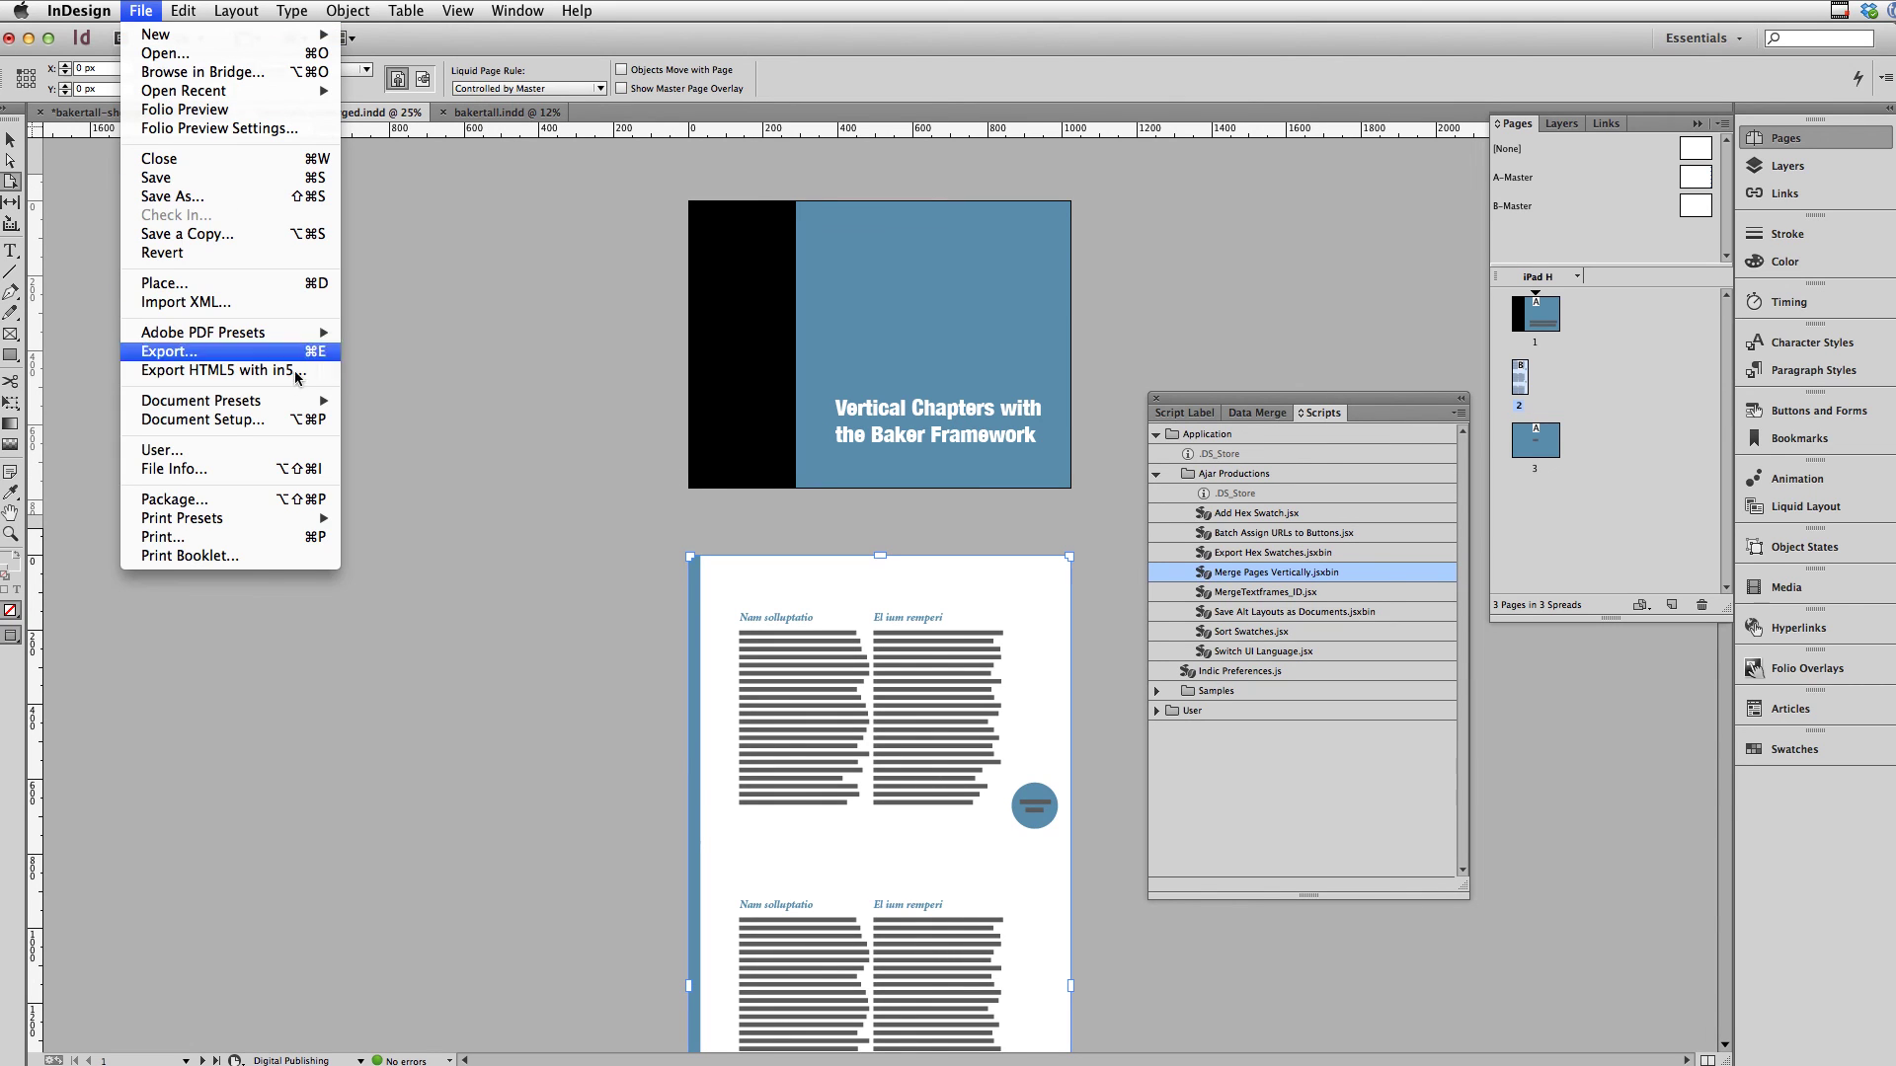